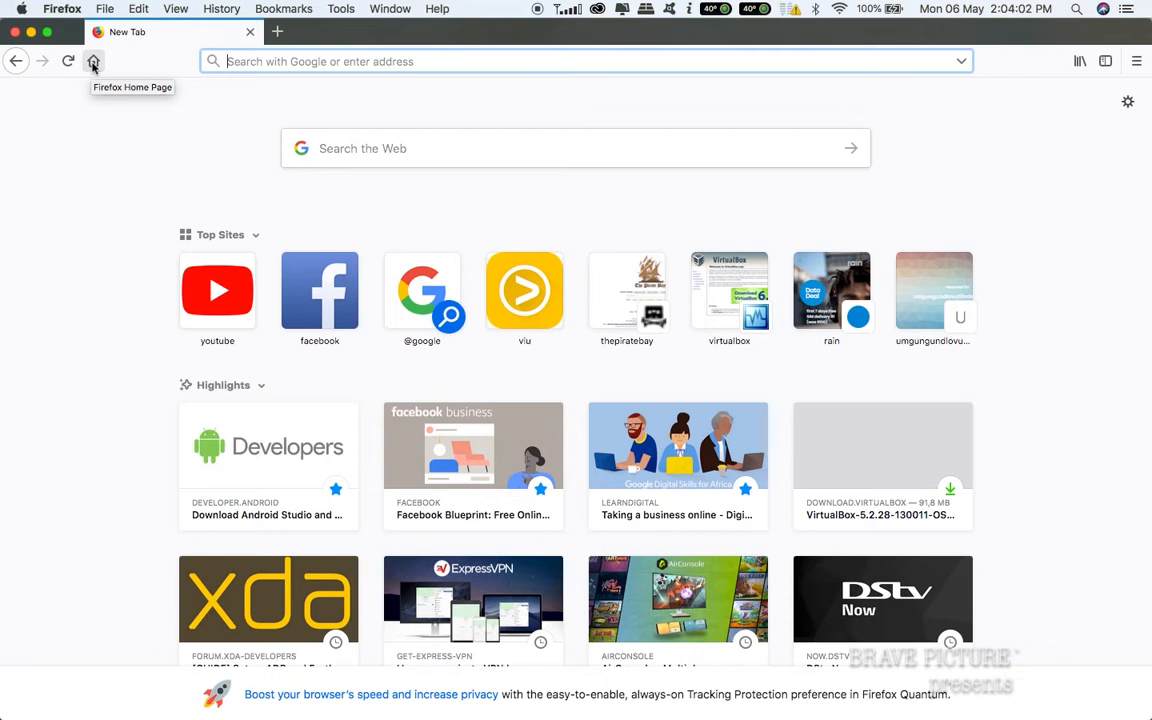
Step: Switch to Finder and look through the Applications folder
{"action": "left_click", "coordinate": [136, 680]}
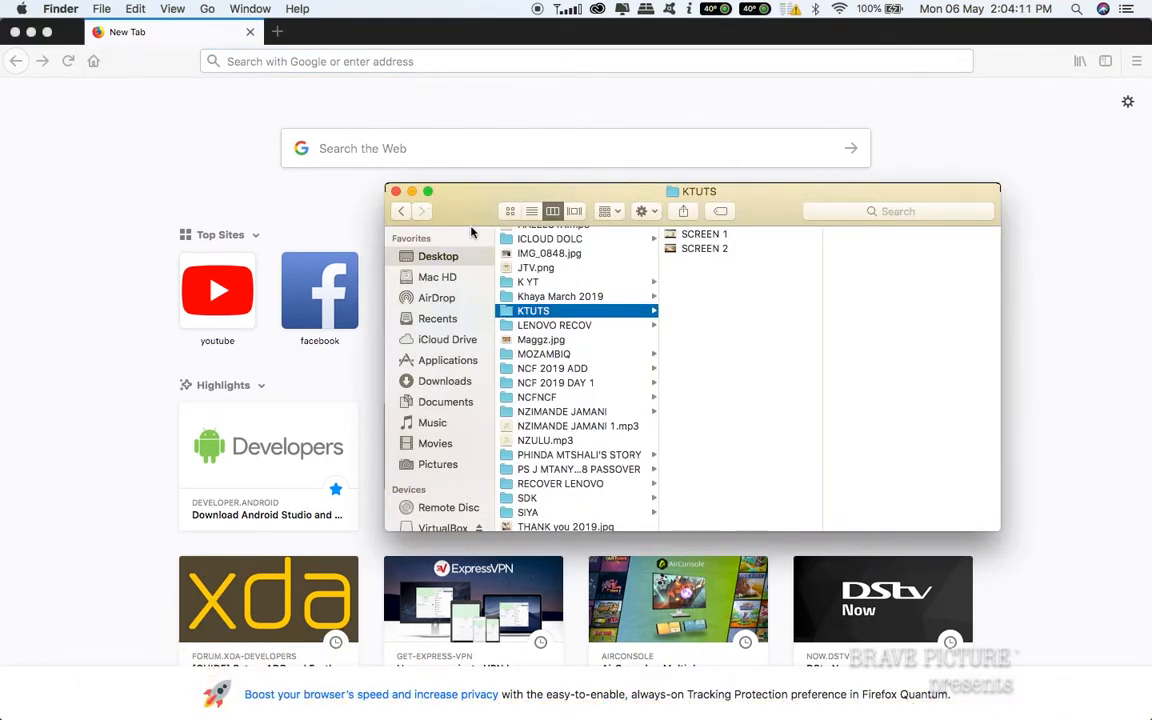
{"action": "left_click", "coordinate": [444, 364]}
{"action": "scroll", "coordinate": [565, 388], "scroll_direction": "down", "scroll_amount": 3}
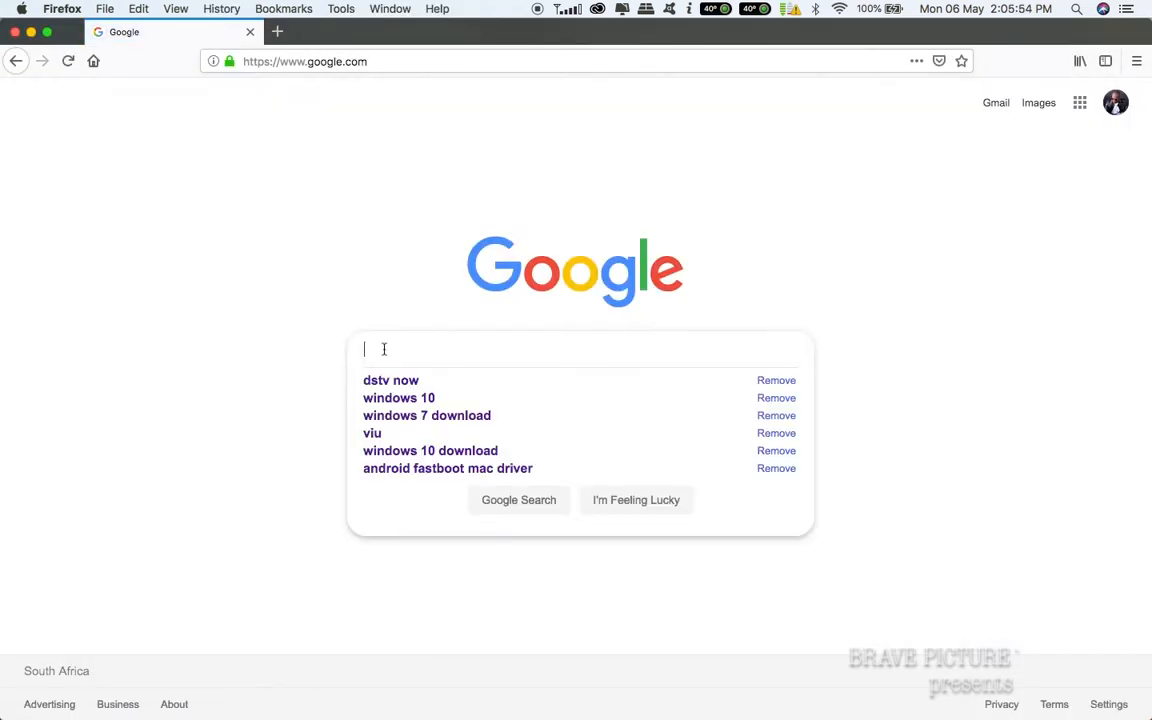
Step: Search Google for "windows 10" in Firefox
{"action": "type", "text": "wi"}
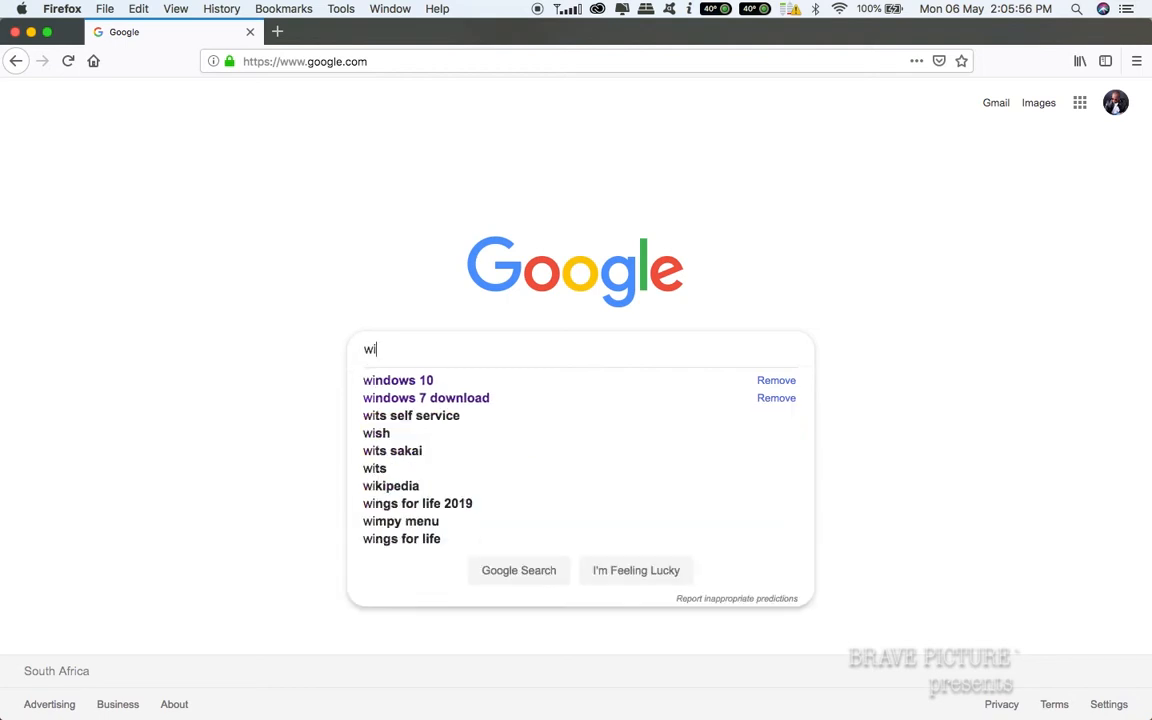
{"action": "type", "text": "ndows 10"}
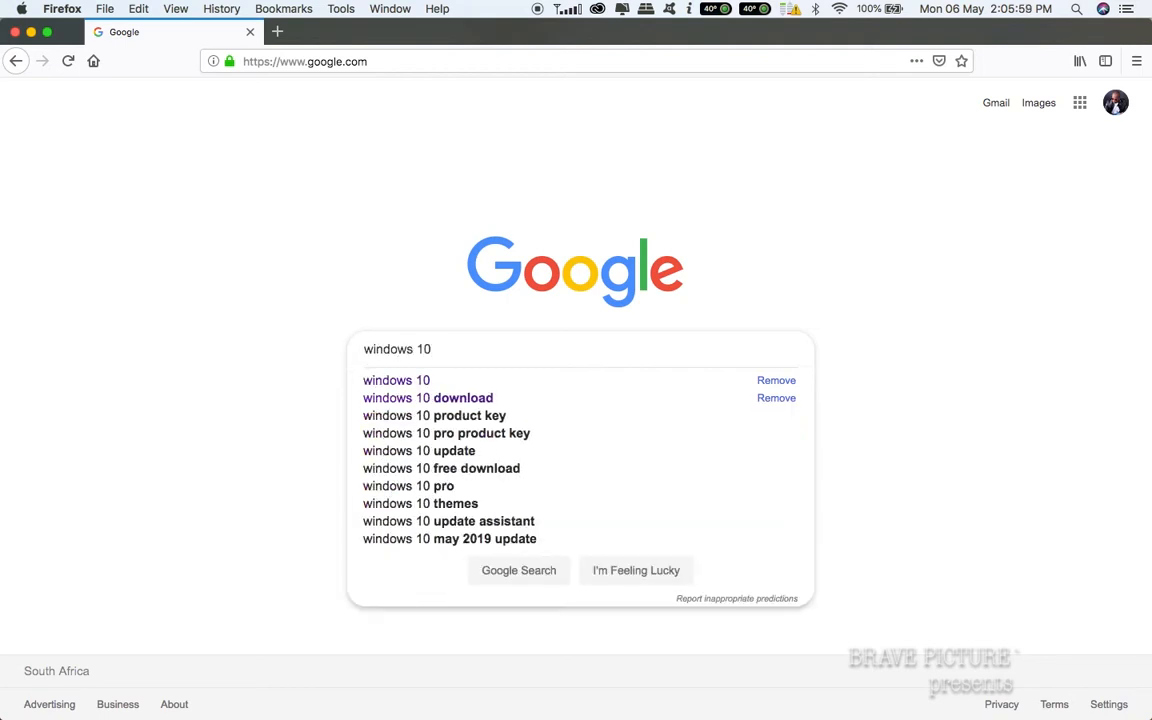
{"action": "key", "text": "Return"}
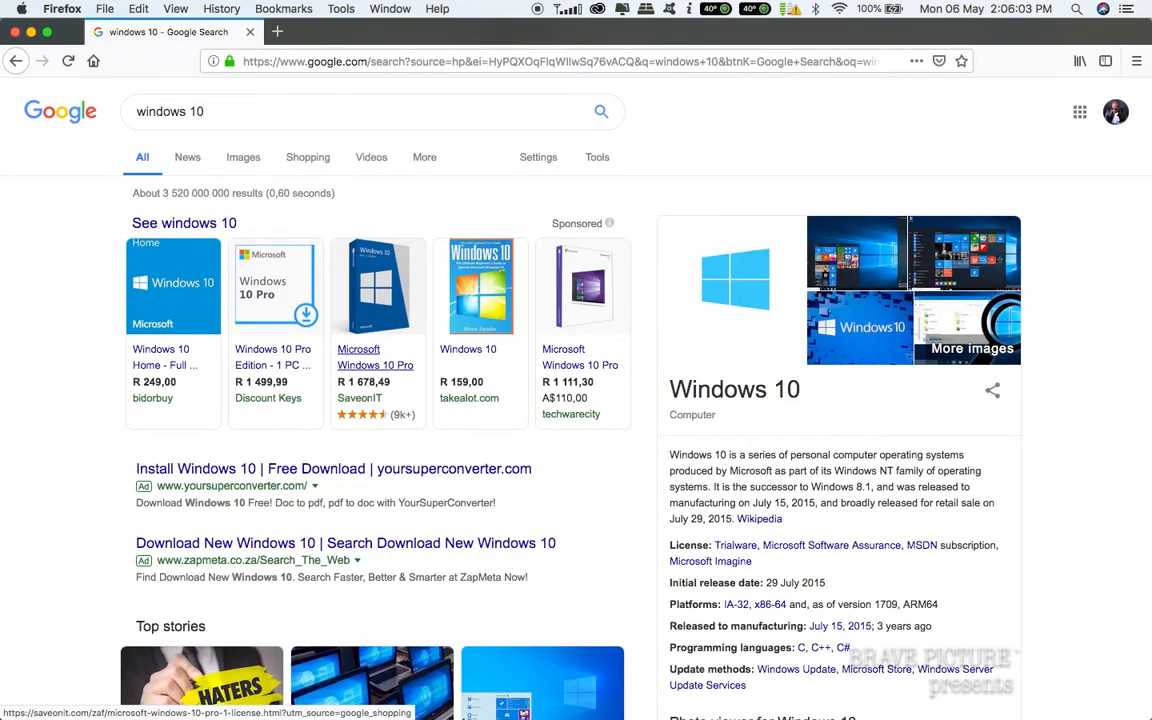
Step: Open Microsoft's "Download Windows 10 Disc Image (ISO File)" page from the search results
{"action": "scroll", "coordinate": [473, 451], "scroll_direction": "down", "scroll_amount": 3}
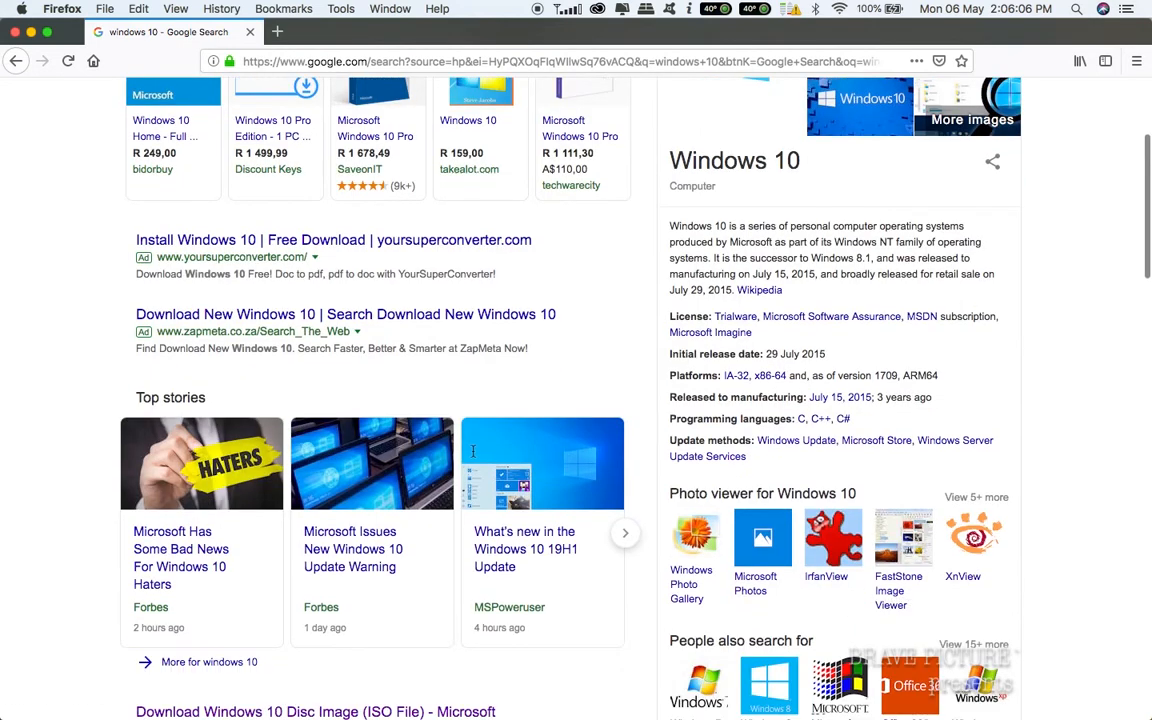
{"action": "scroll", "coordinate": [473, 451], "scroll_direction": "down", "scroll_amount": 2}
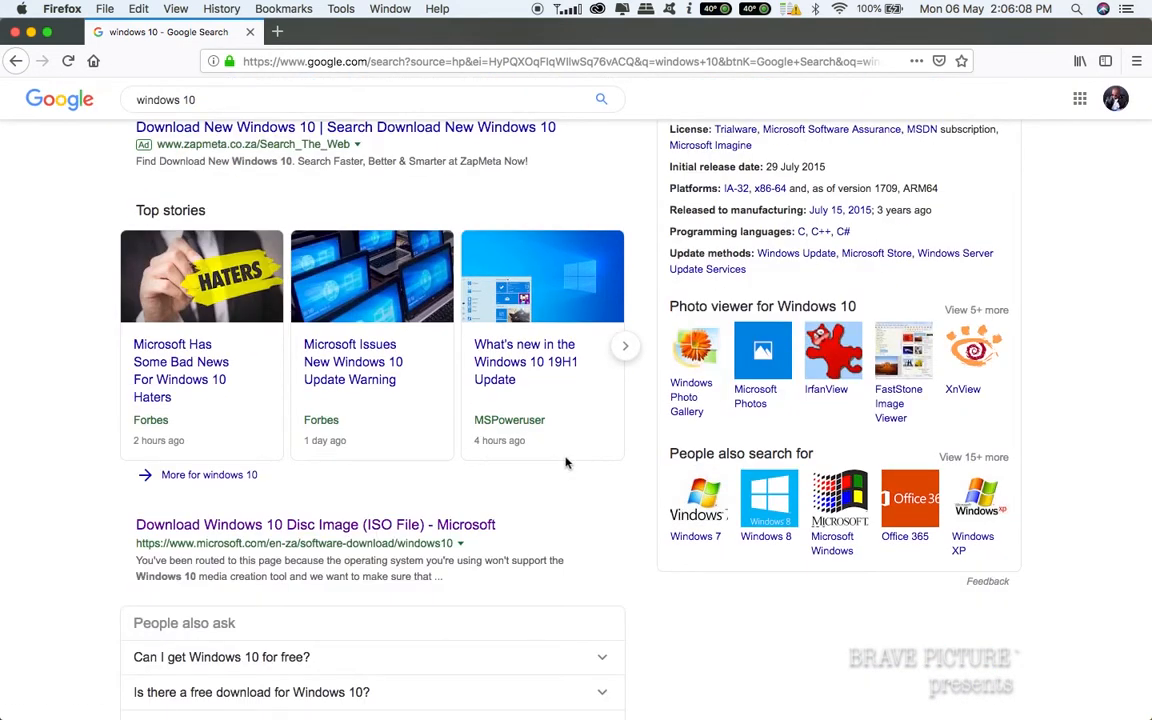
{"action": "scroll", "coordinate": [565, 462], "scroll_direction": "down", "scroll_amount": 1}
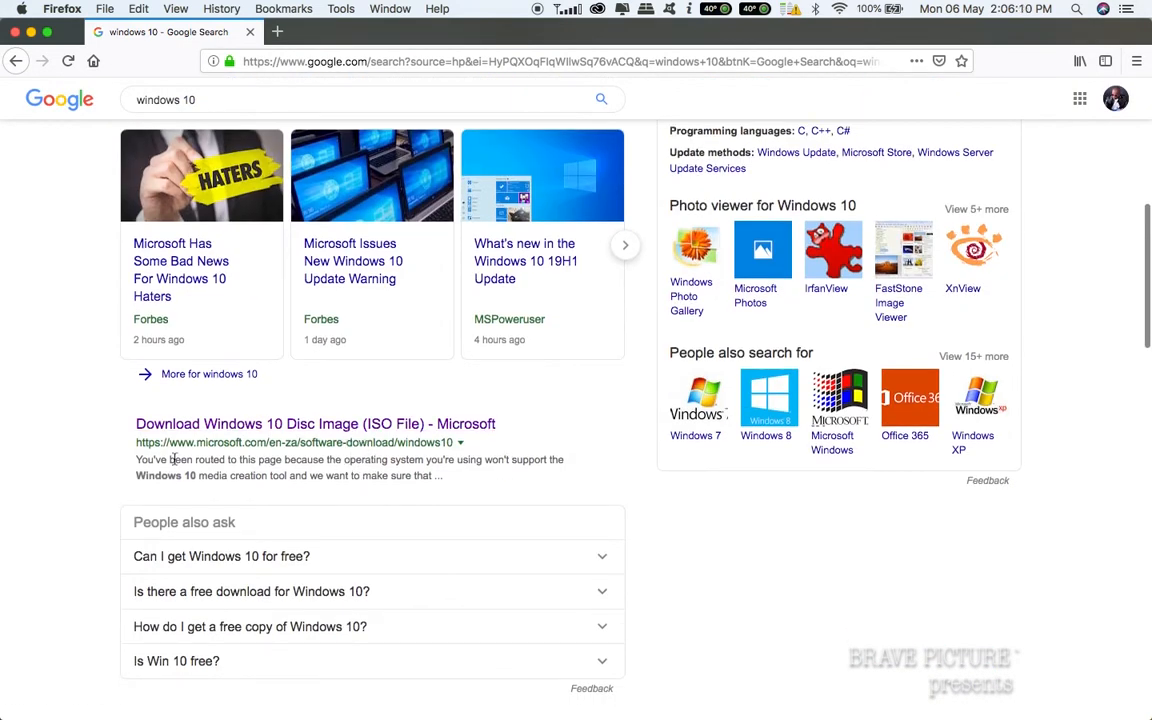
{"action": "left_click", "coordinate": [352, 425]}
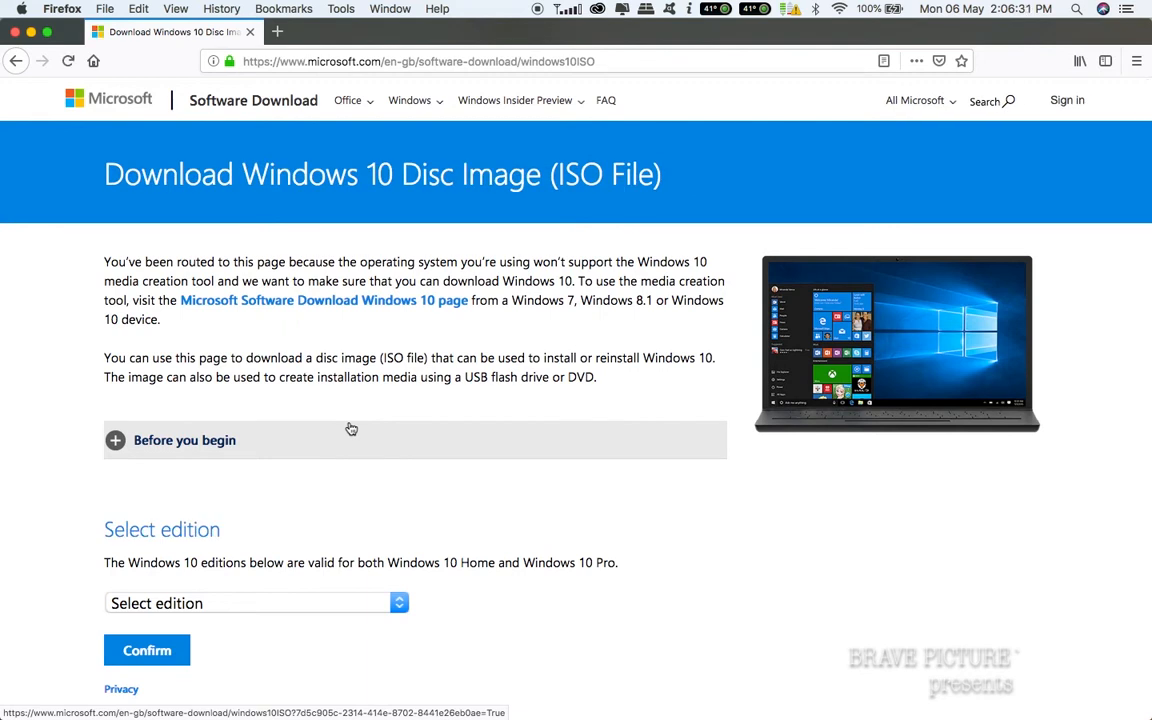
Step: Choose the Windows 10 edition listed under Windows 10 October 2018 Update and confirm it
{"action": "scroll", "coordinate": [930, 531], "scroll_direction": "down", "scroll_amount": 3}
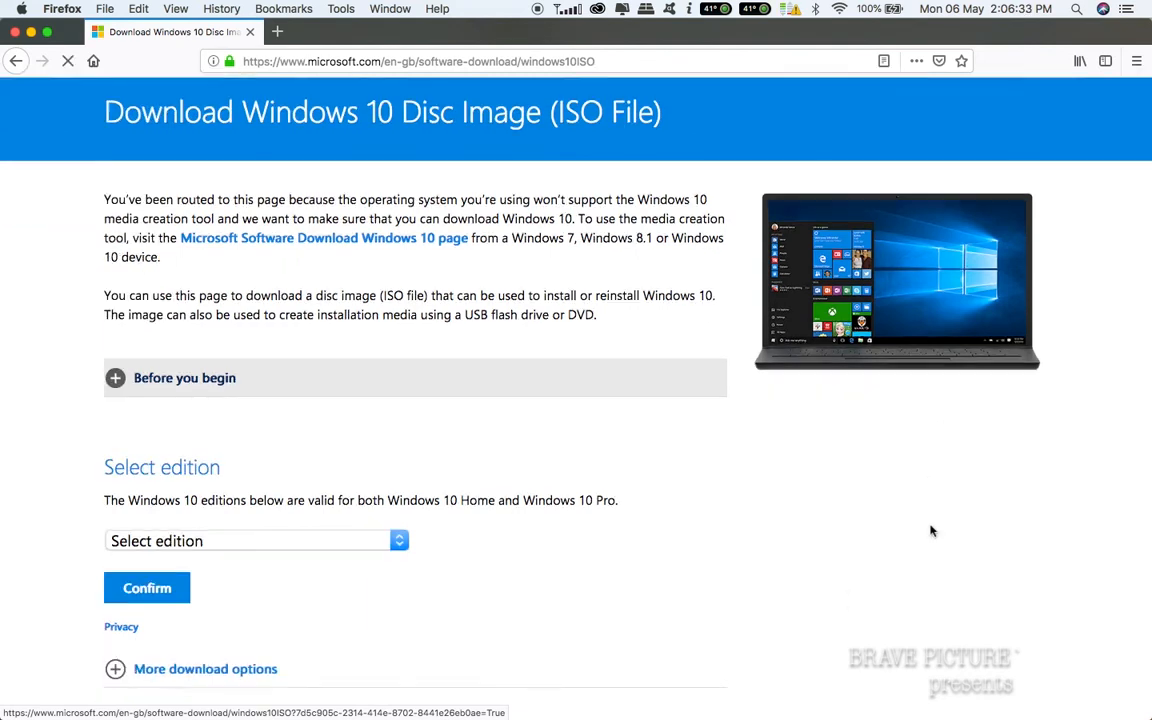
{"action": "scroll", "coordinate": [930, 531], "scroll_direction": "up", "scroll_amount": 5}
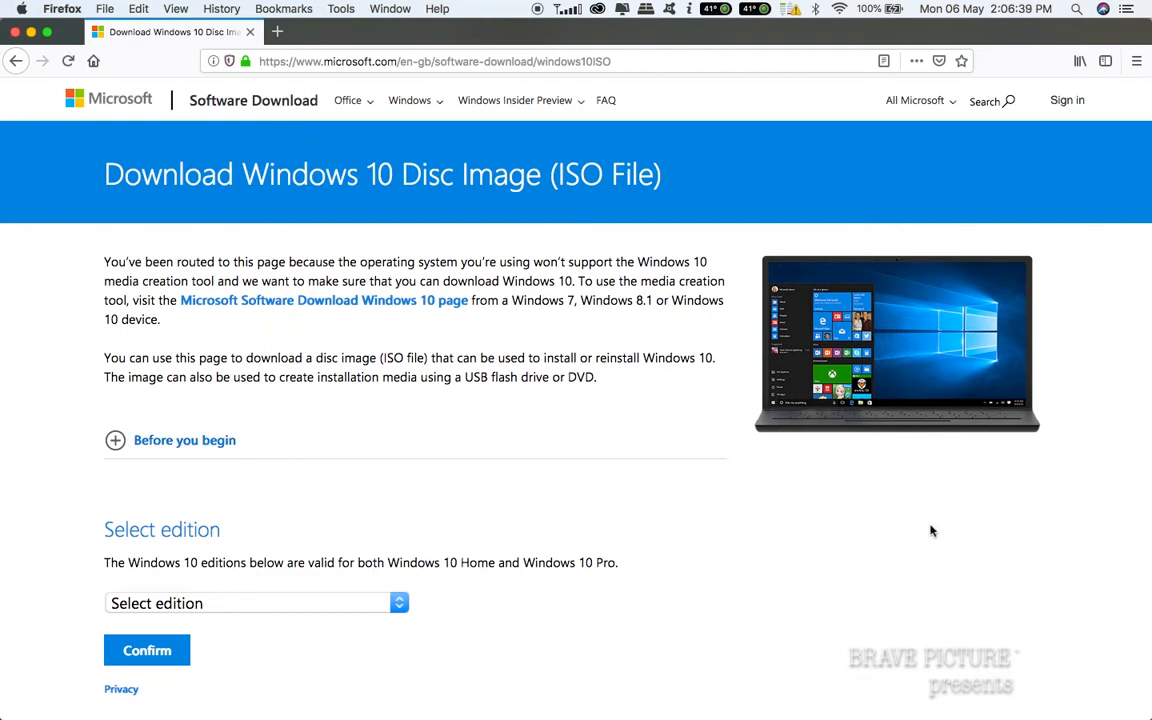
{"action": "scroll", "coordinate": [930, 531], "scroll_direction": "down", "scroll_amount": 4}
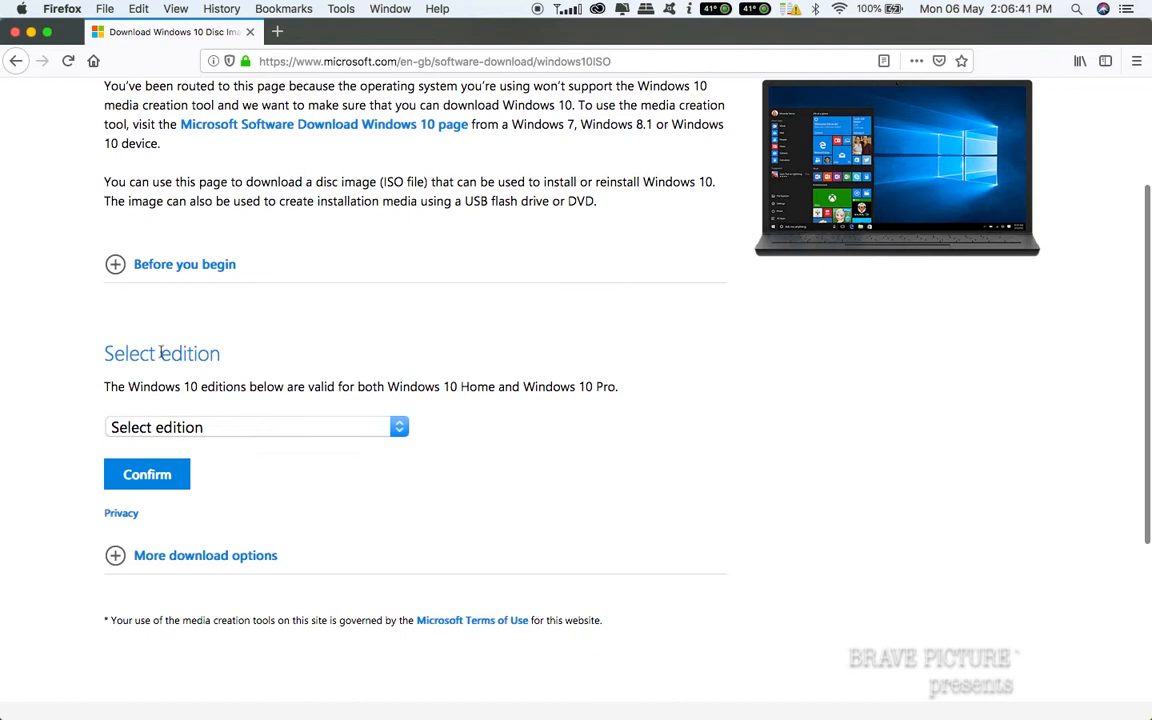
{"action": "left_click", "coordinate": [401, 420]}
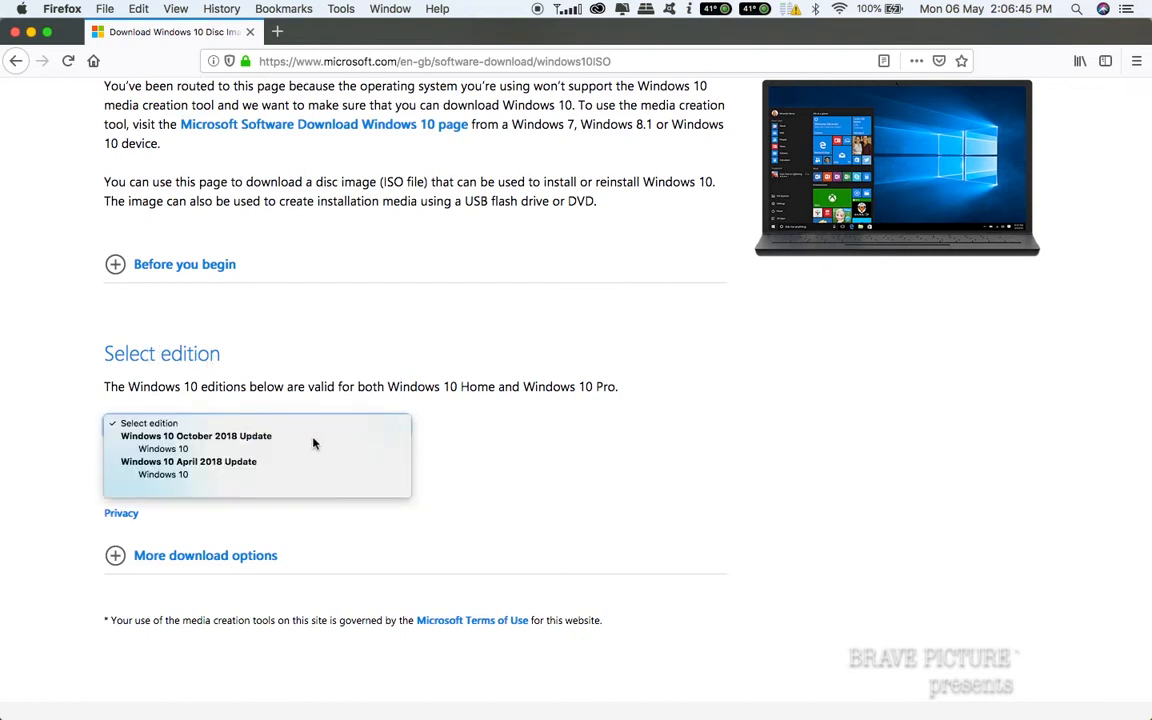
{"action": "left_click", "coordinate": [174, 449]}
{"action": "left_click", "coordinate": [159, 475]}
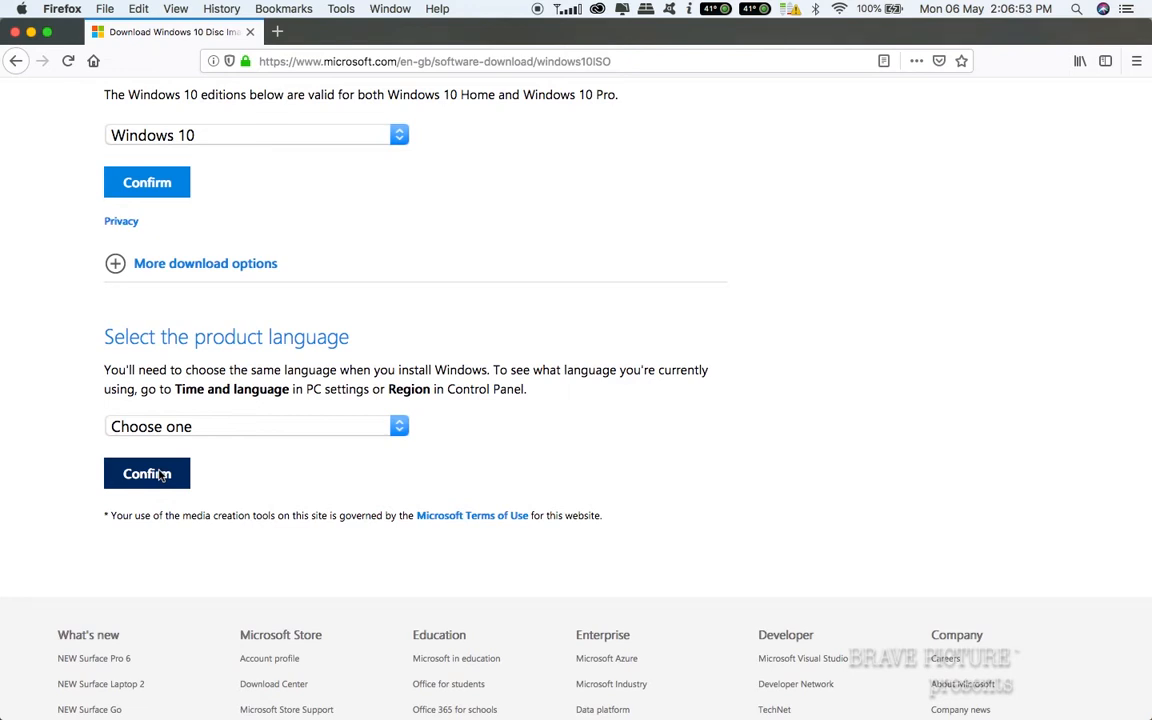
Step: Set the product language to English and confirm it to get the Windows 10 download links
{"action": "left_click", "coordinate": [400, 427]}
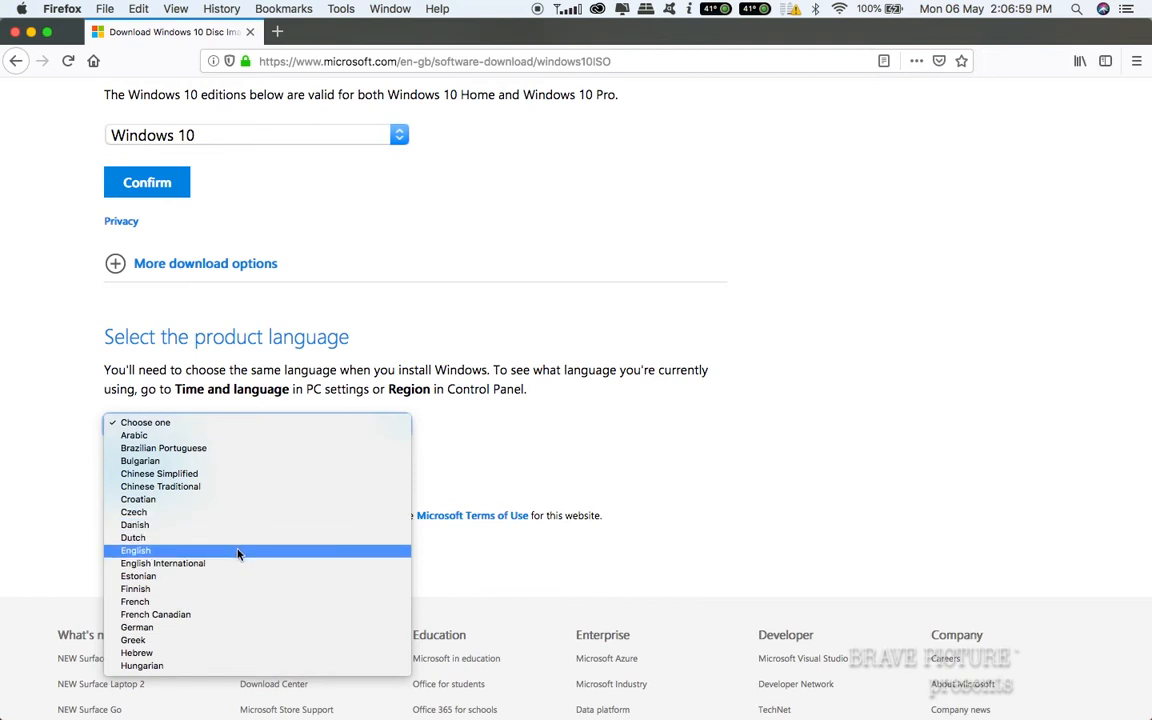
{"action": "left_click", "coordinate": [238, 554]}
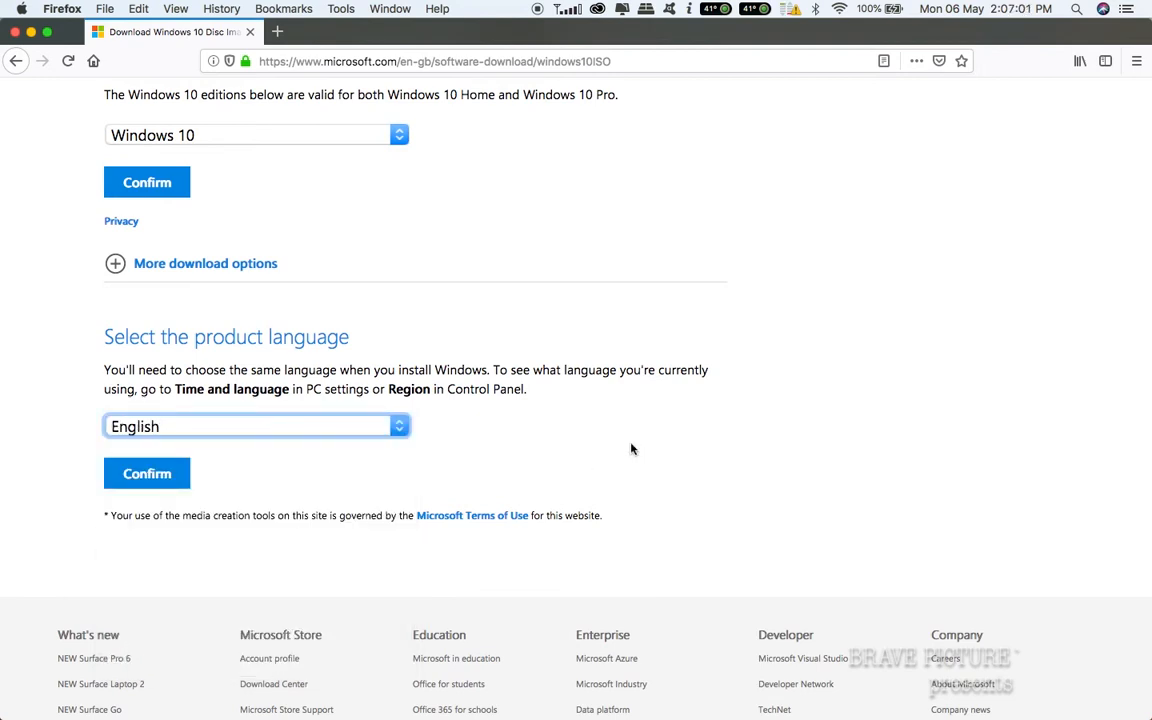
{"action": "left_click", "coordinate": [150, 474]}
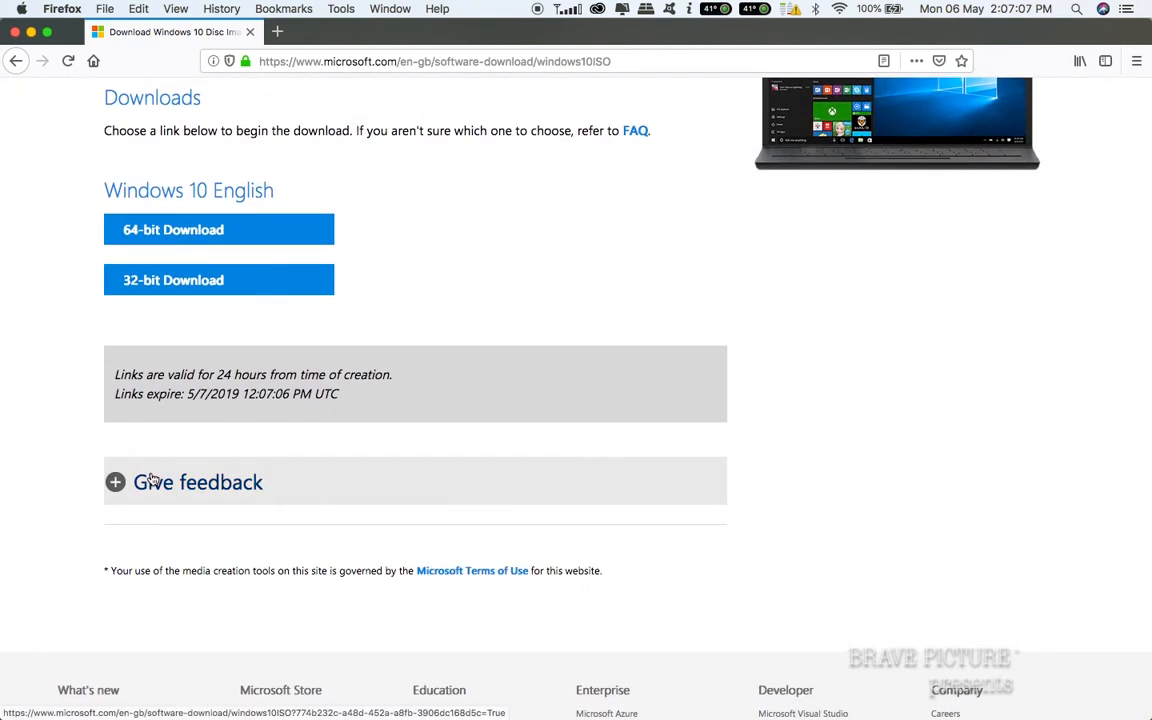
{"action": "scroll", "coordinate": [933, 303], "scroll_direction": "up", "scroll_amount": 3}
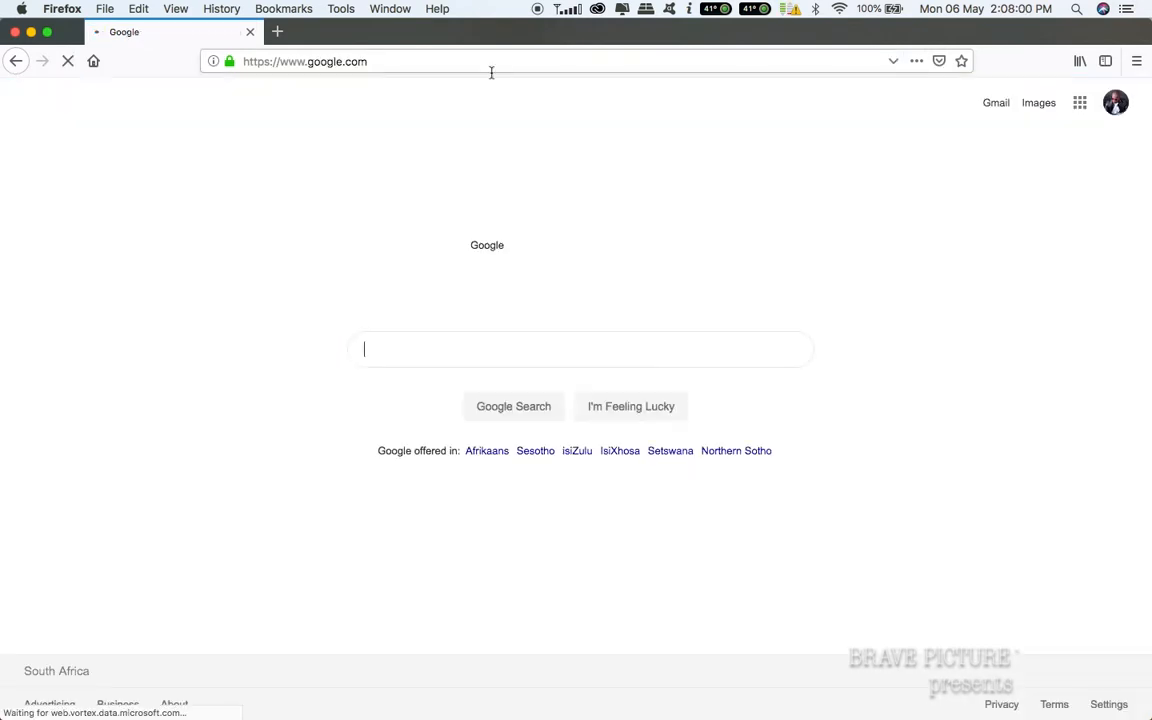
{"action": "left_click", "coordinate": [404, 348]}
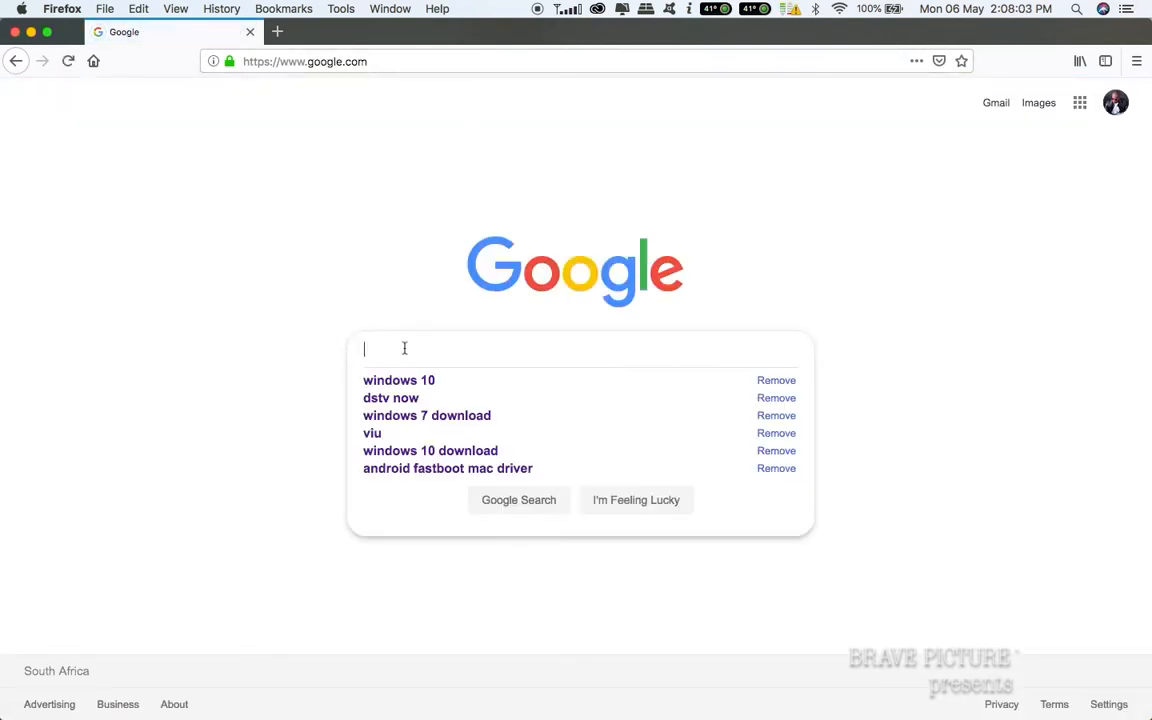
{"action": "type", "text": "ww"}
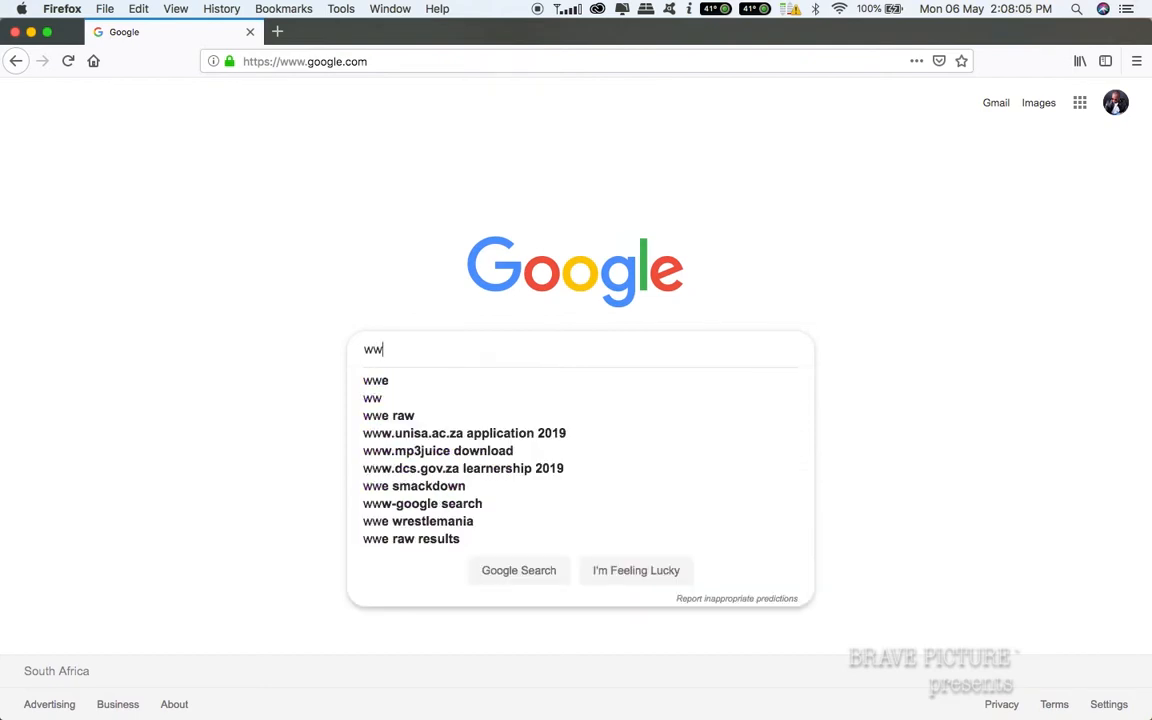
{"action": "key", "text": "BackSpace"}
{"action": "key", "text": "BackSpace"}
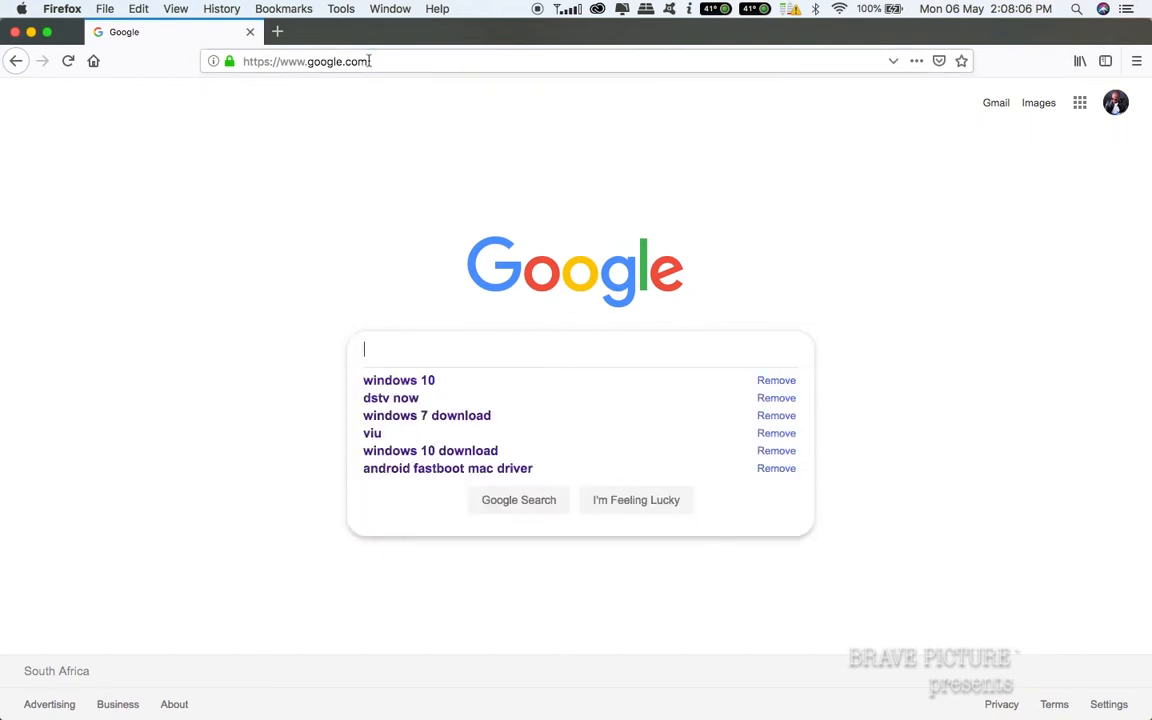
{"action": "left_click", "coordinate": [369, 61]}
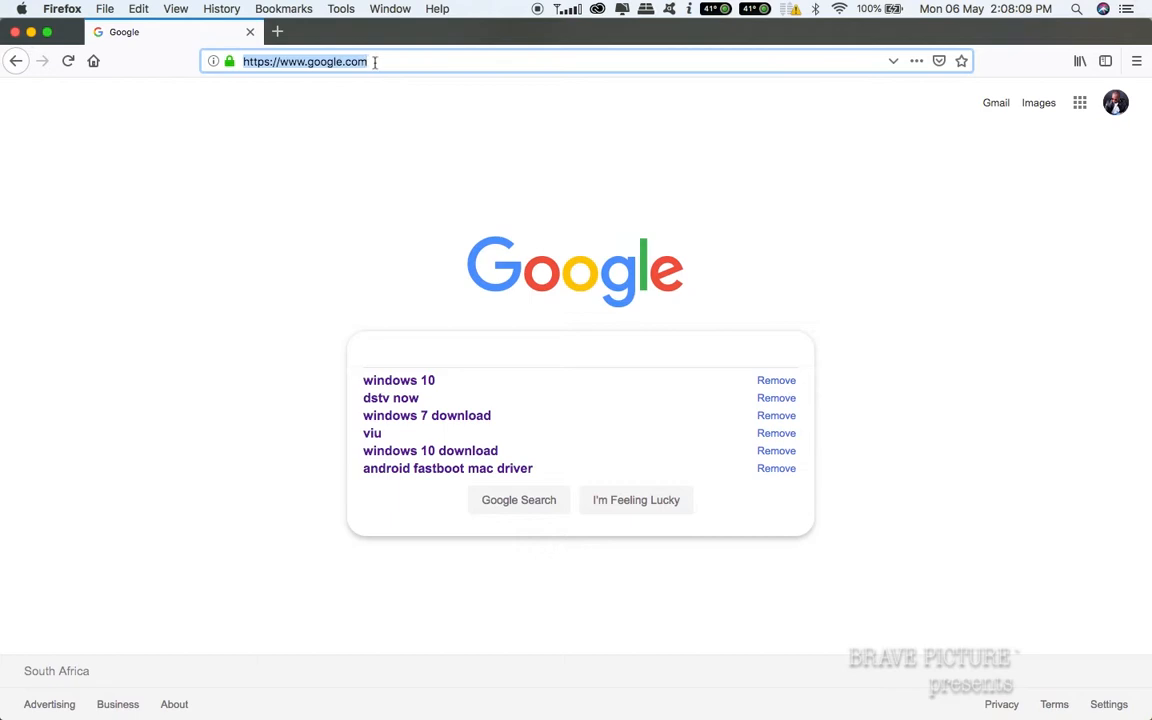
{"action": "left_click", "coordinate": [376, 62]}
{"action": "type", "text": "www"}
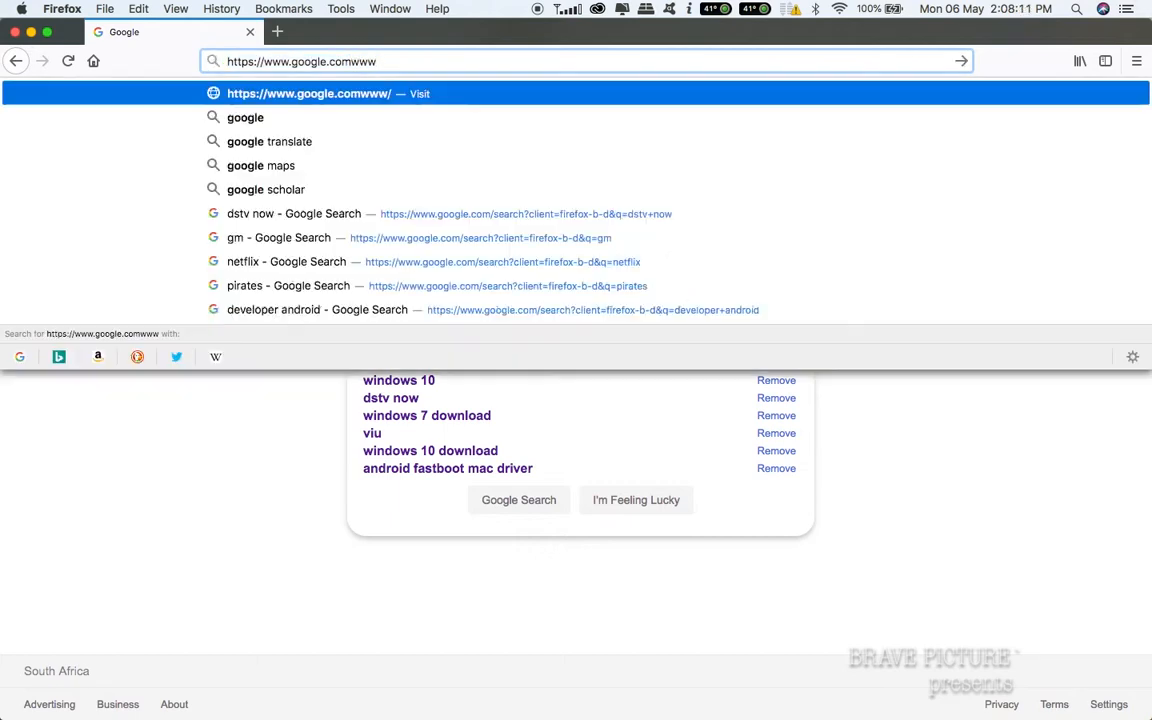
{"action": "key", "text": "super+a"}
{"action": "type", "text": "www"}
{"action": "key", "text": "BackSpace"}
{"action": "type", "text": "."}
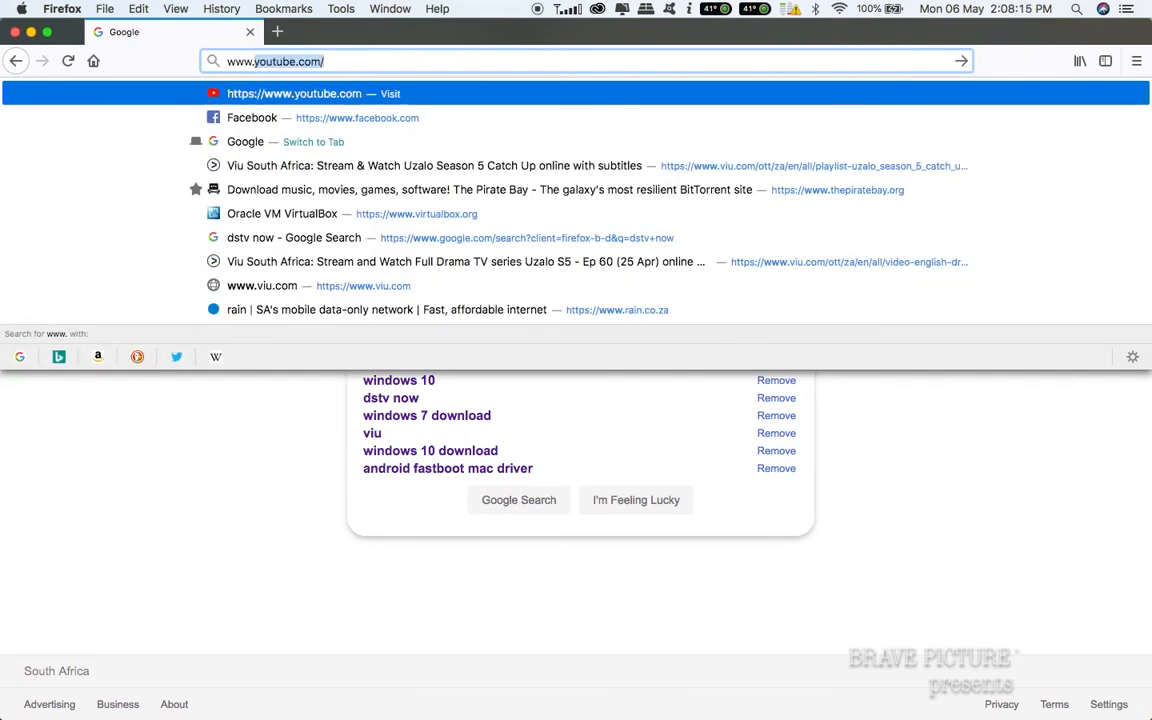
{"action": "type", "text": "virtu"}
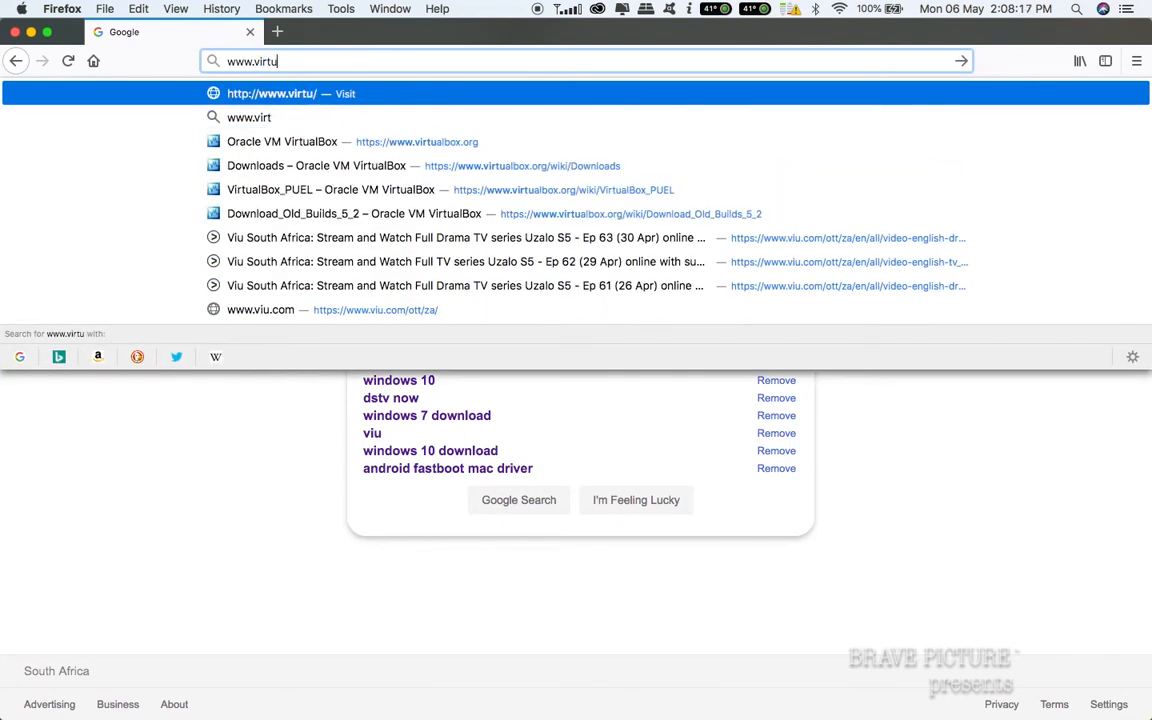
{"action": "type", "text": "albo"}
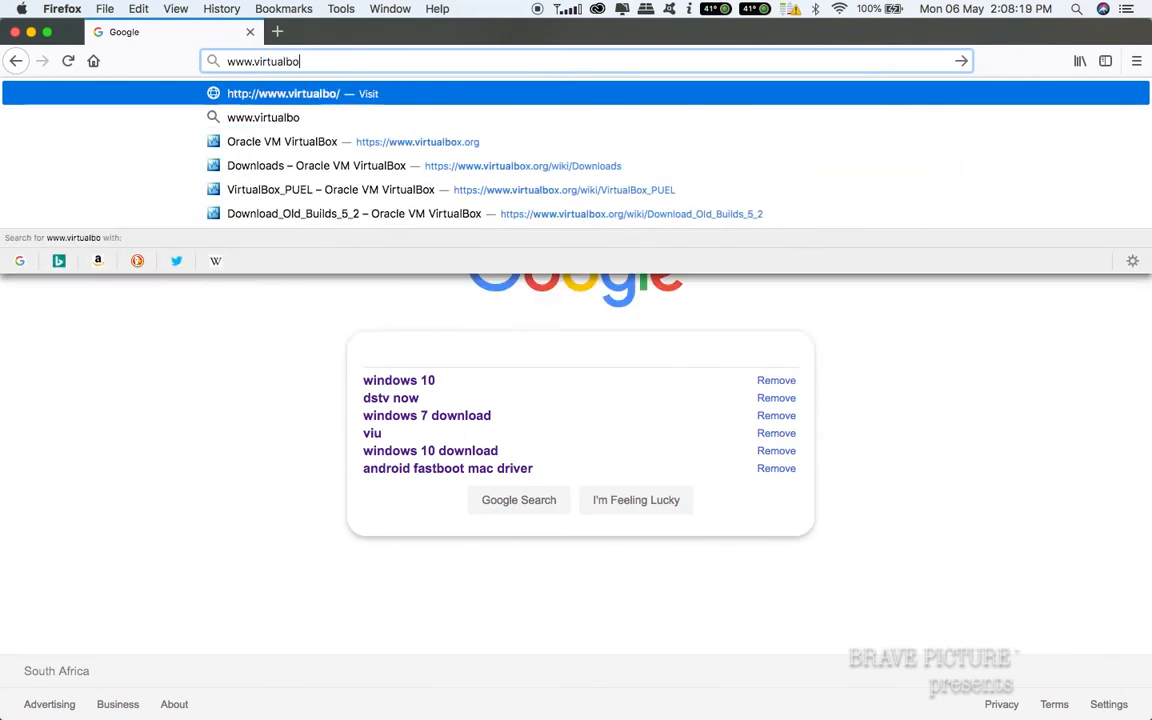
{"action": "type", "text": "x."}
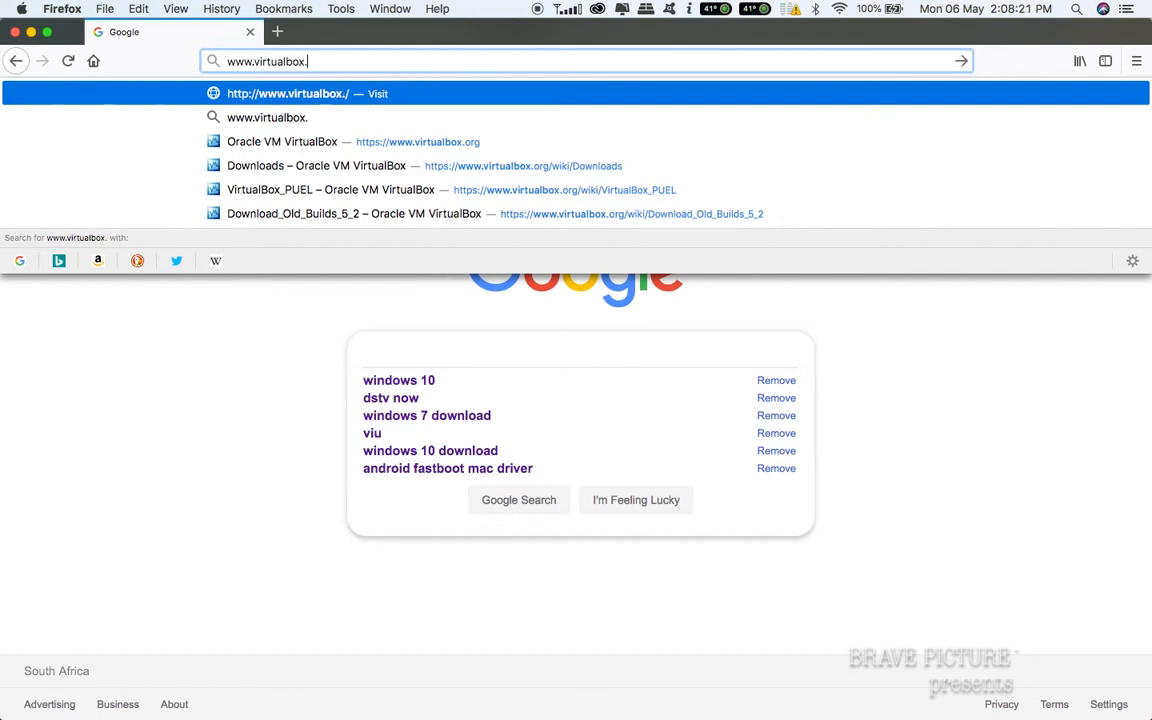
{"action": "type", "text": "org/"}
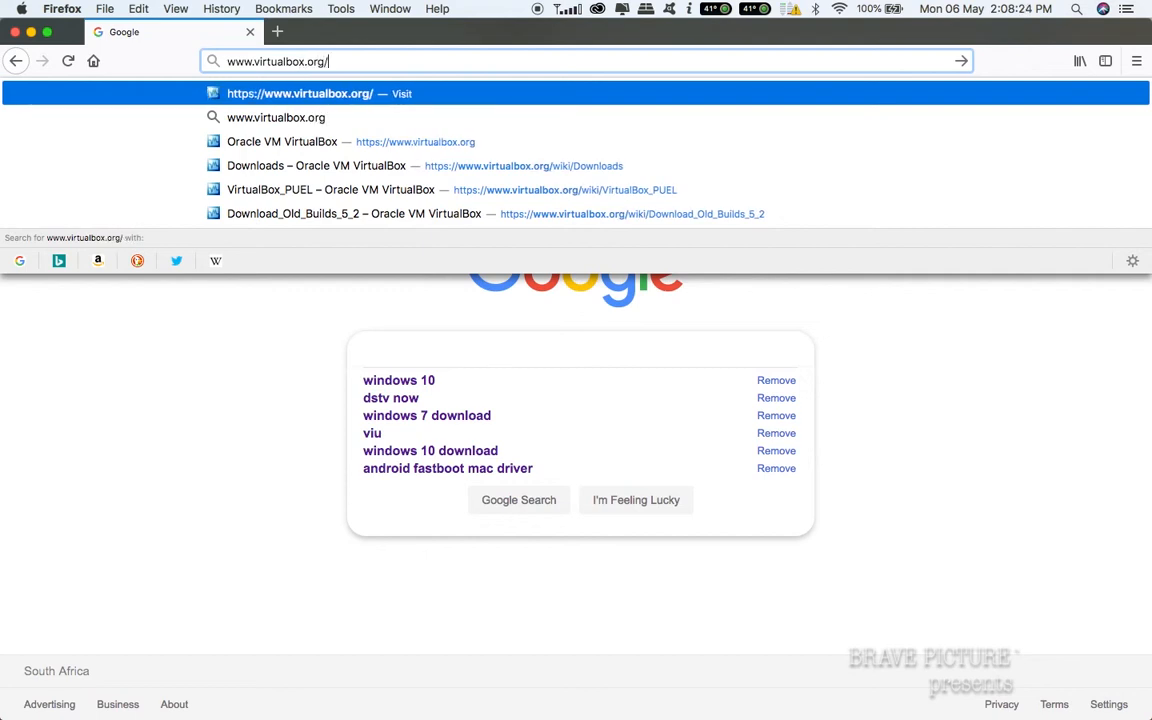
{"action": "key", "text": "Return"}
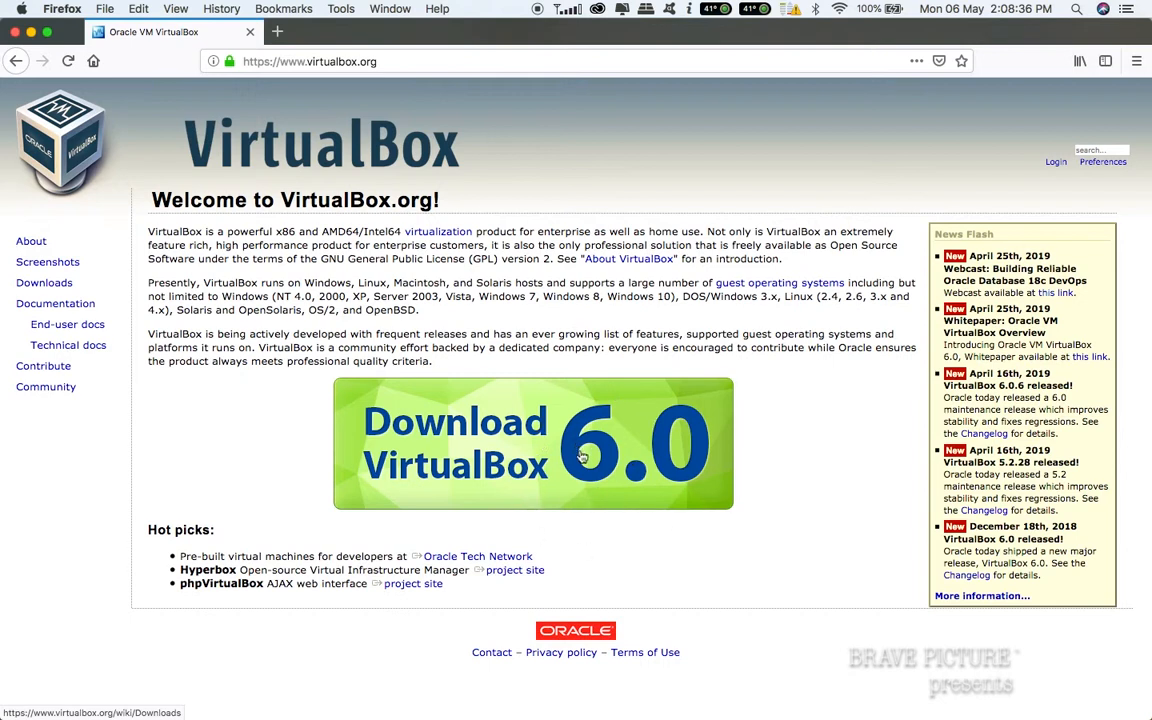
Step: Open the VirtualBox 6.0 downloads page, request the OS X hosts package and cancel saving the file
{"action": "left_click", "coordinate": [549, 461]}
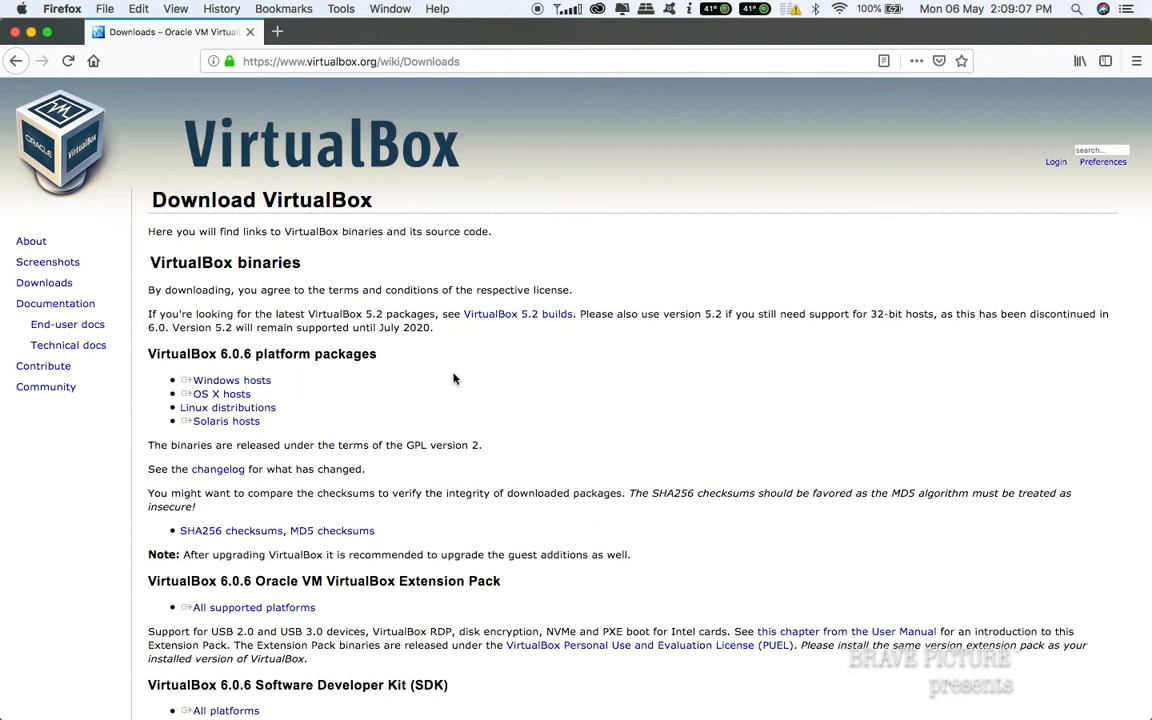
{"action": "left_click", "coordinate": [227, 398]}
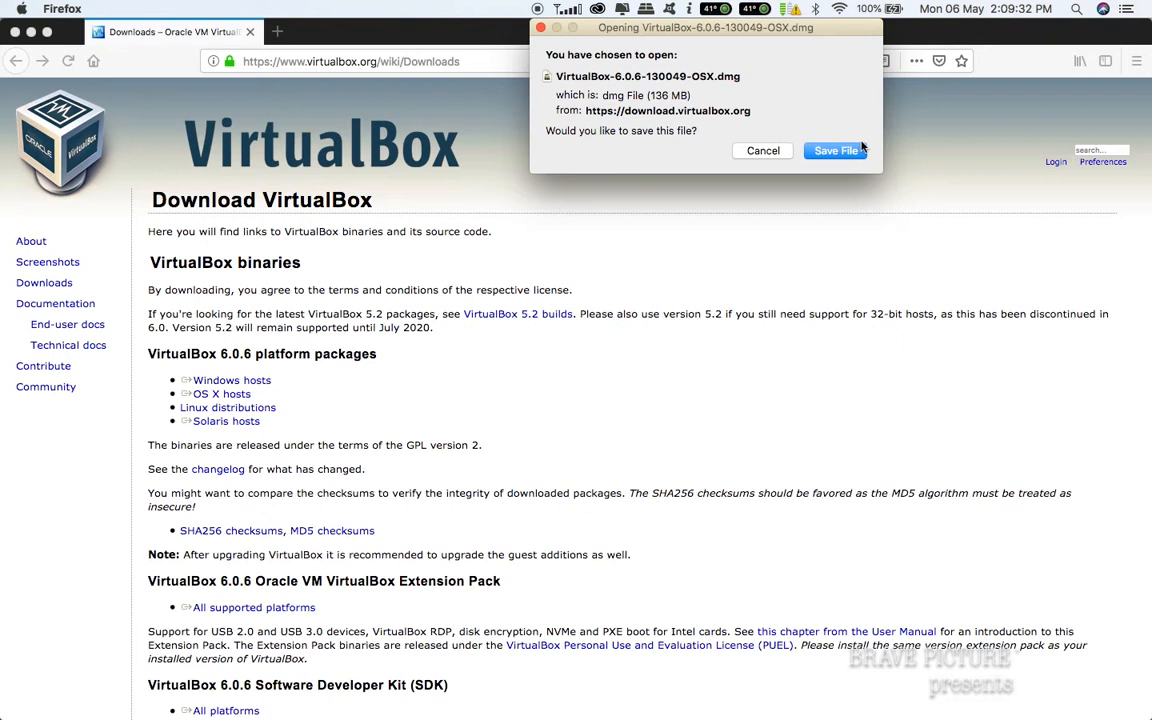
{"action": "left_click", "coordinate": [763, 152]}
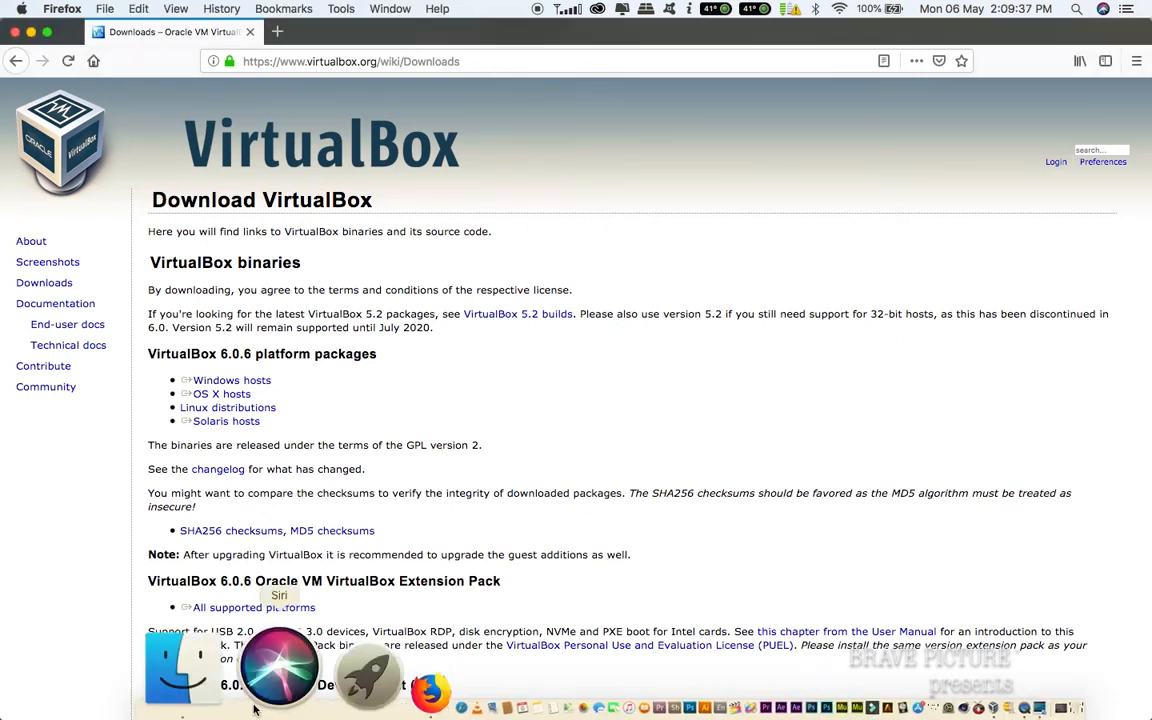
Step: Switch to Finder, open the Downloads folder and widen its file column to fit the full file names
{"action": "left_click", "coordinate": [152, 527]}
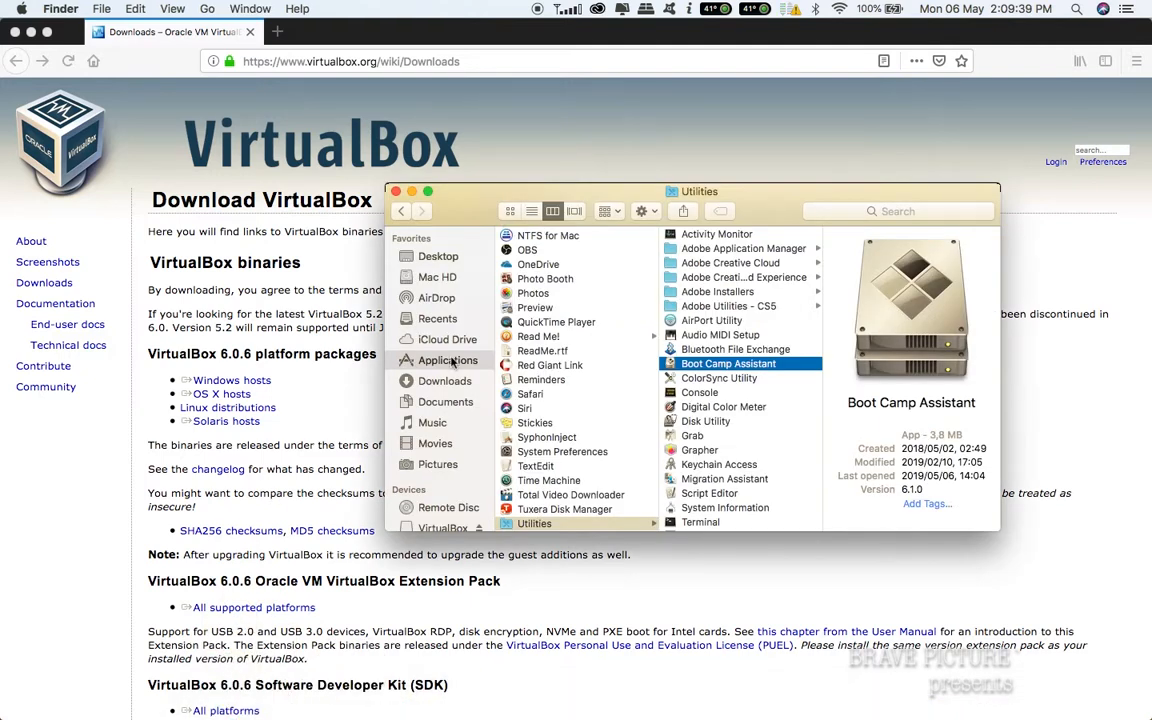
{"action": "left_click", "coordinate": [446, 386]}
{"action": "scroll", "coordinate": [655, 405], "scroll_direction": "down", "scroll_amount": 10}
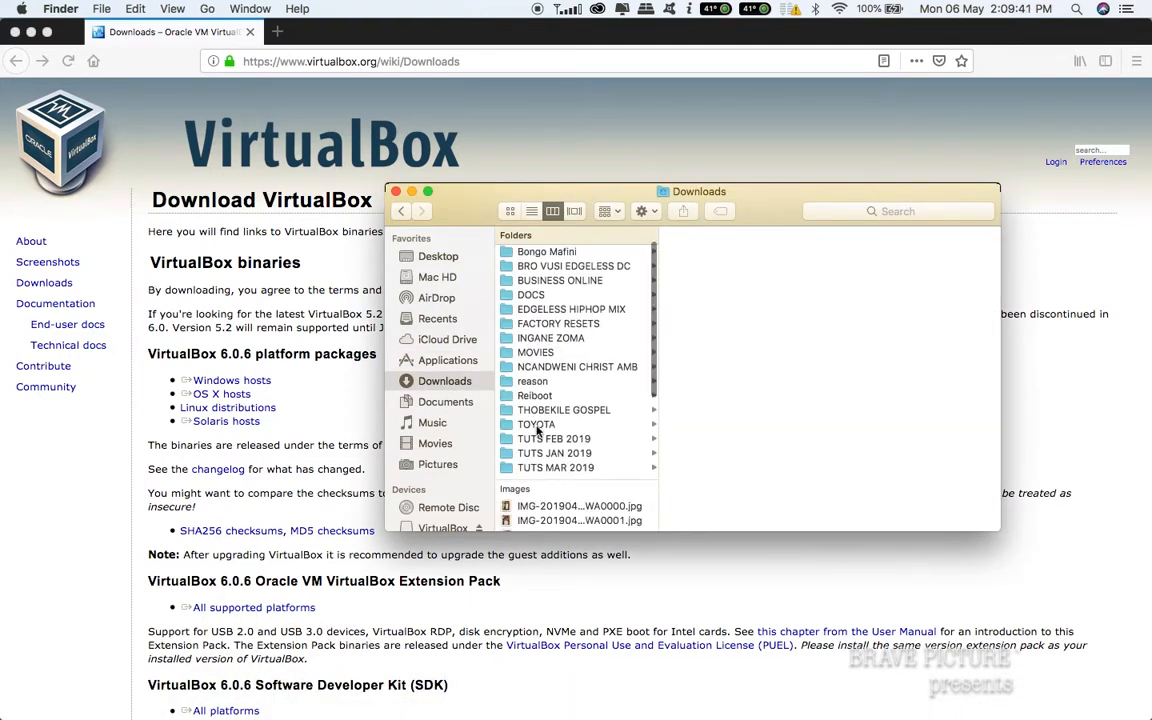
{"action": "left_click_drag", "start_coordinate": [658, 490], "coordinate": [866, 445]}
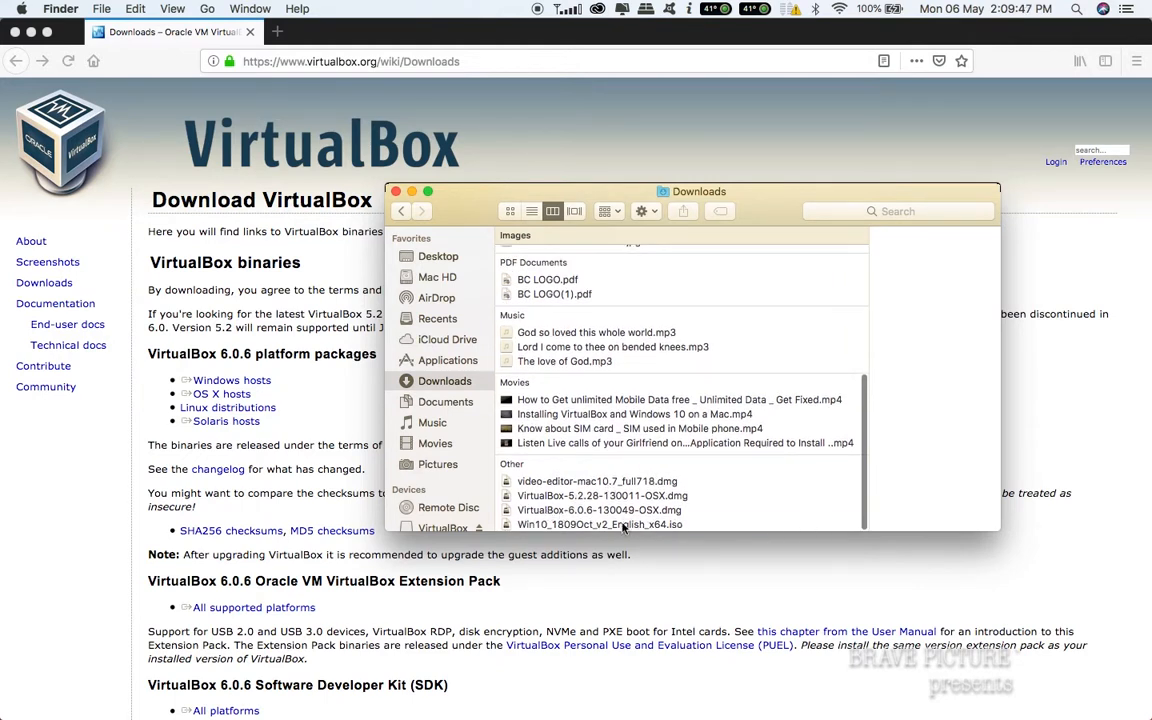
Step: Examine the details of the downloaded Win10_1809Oct_v2_English_x64.iso file in the Downloads folder
{"action": "left_click", "coordinate": [675, 524]}
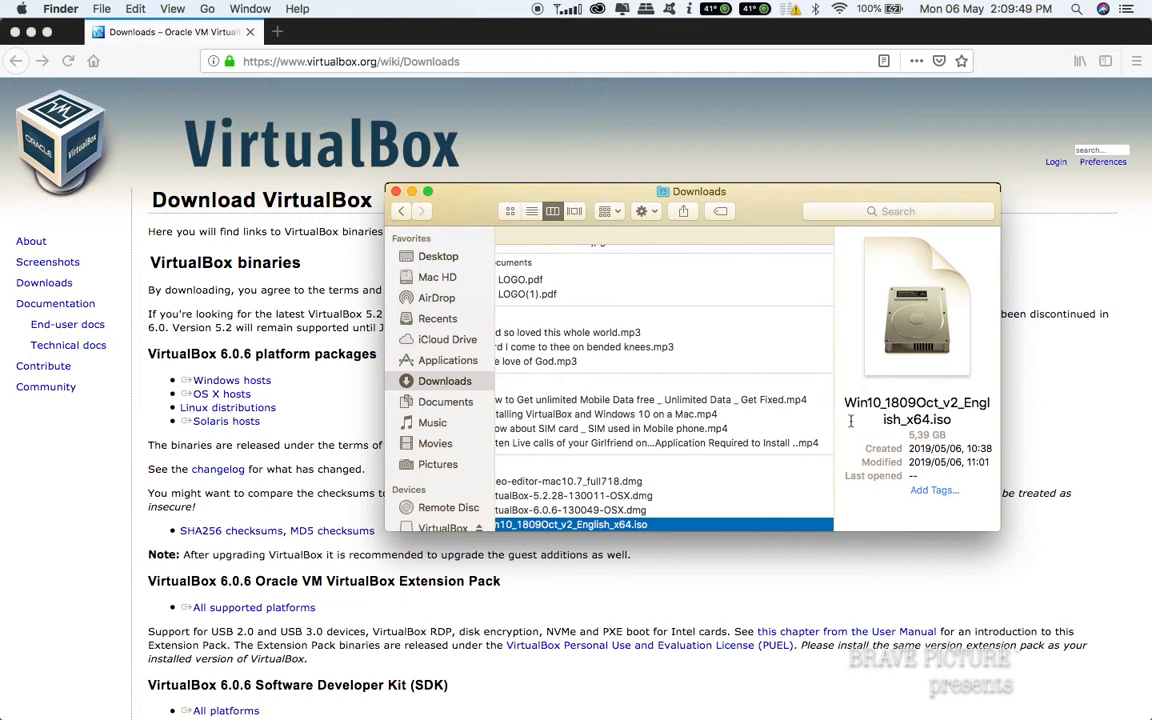
{"action": "left_click_drag", "start_coordinate": [1002, 531], "coordinate": [1150, 550]}
{"action": "left_click", "coordinate": [588, 528]}
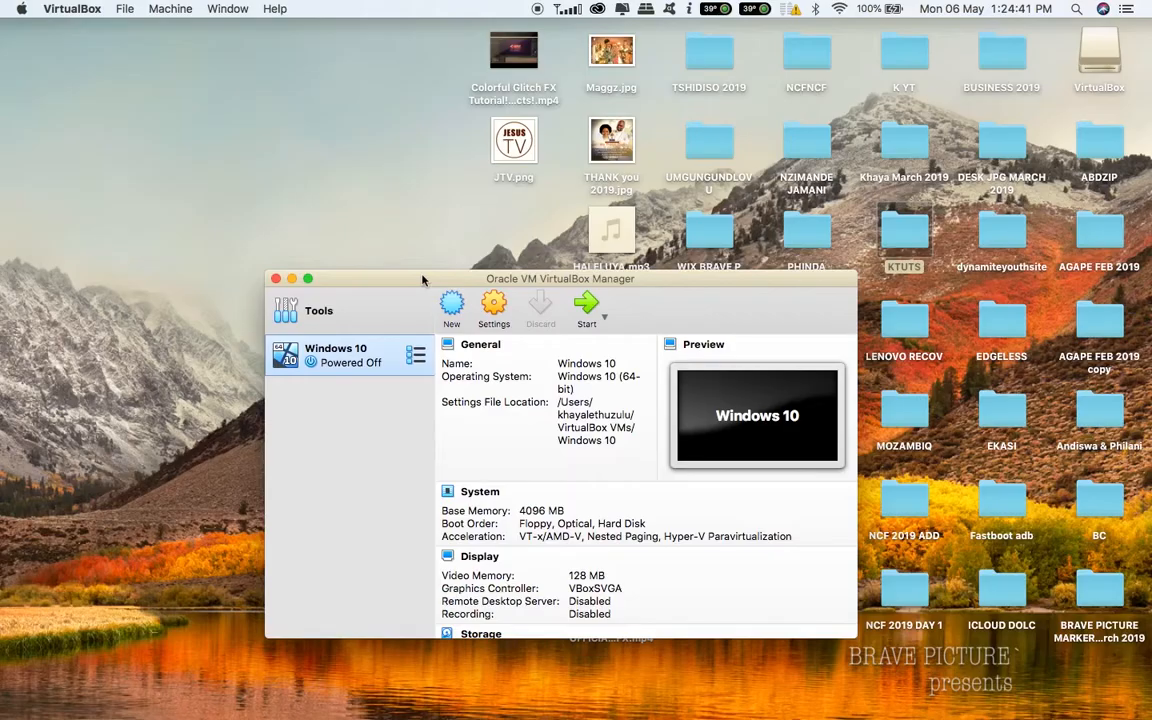
Step: Switch to VirtualBox and review the Windows 10 machine's General, Shared Folders, Ports, Network and Audio settings
{"action": "left_click_drag", "start_coordinate": [422, 278], "coordinate": [435, 180]}
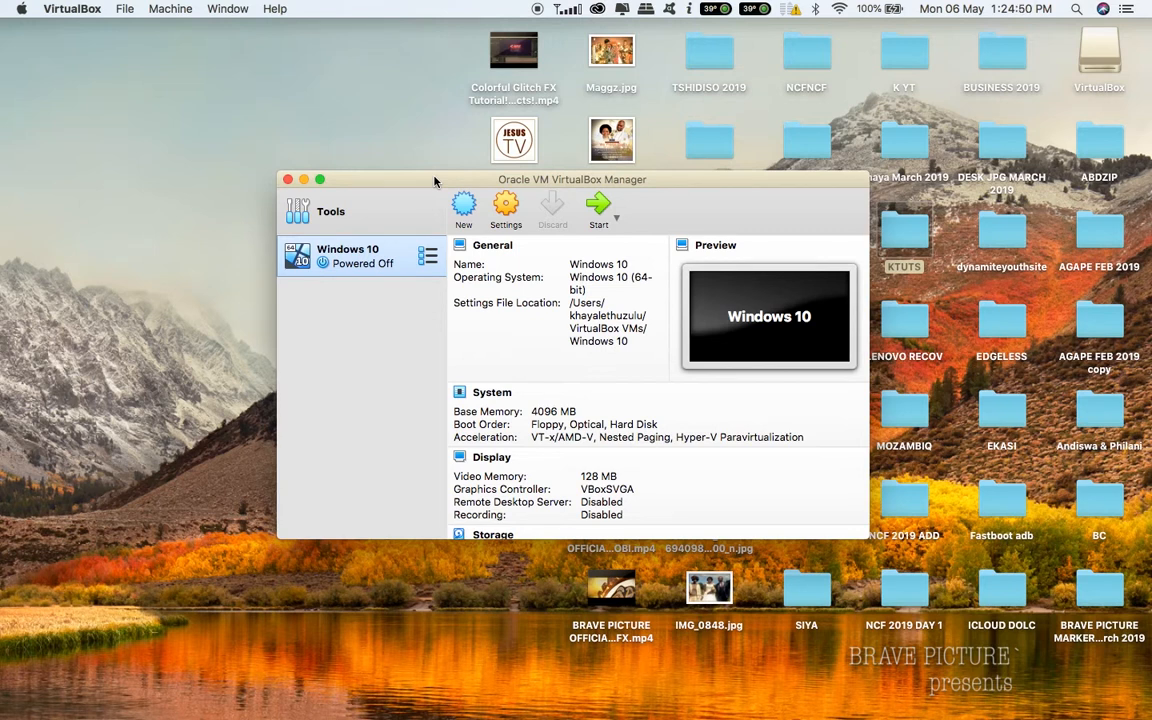
{"action": "left_click", "coordinate": [506, 206]}
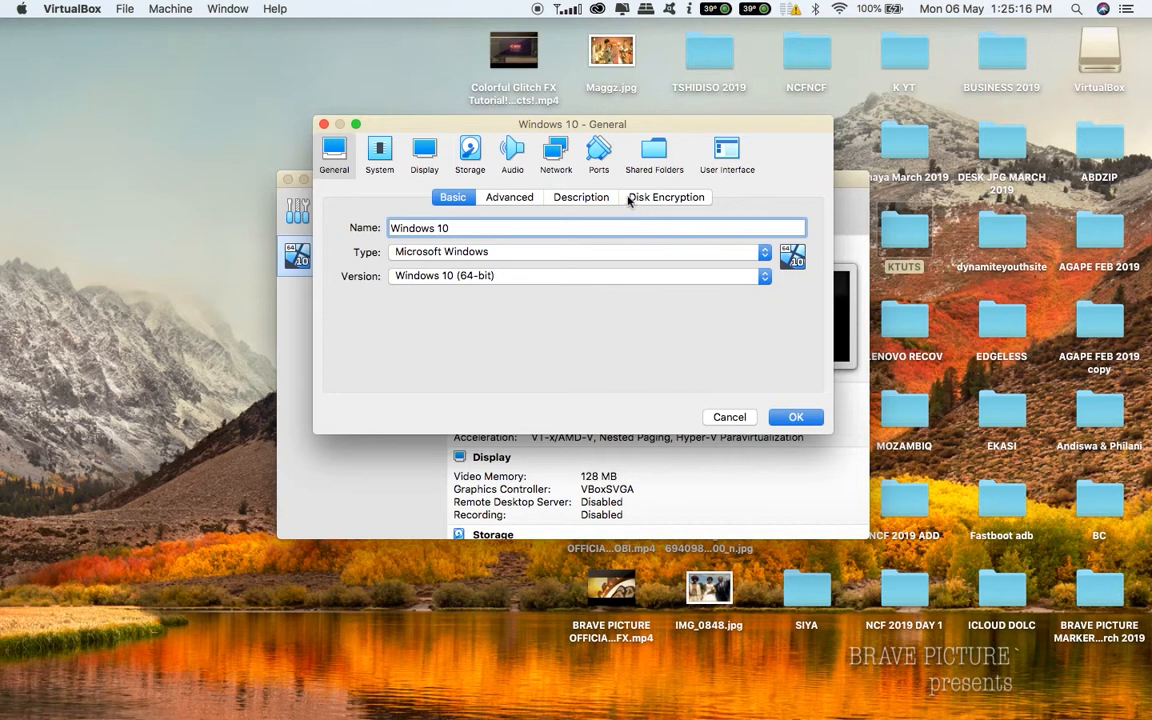
{"action": "left_click", "coordinate": [655, 152]}
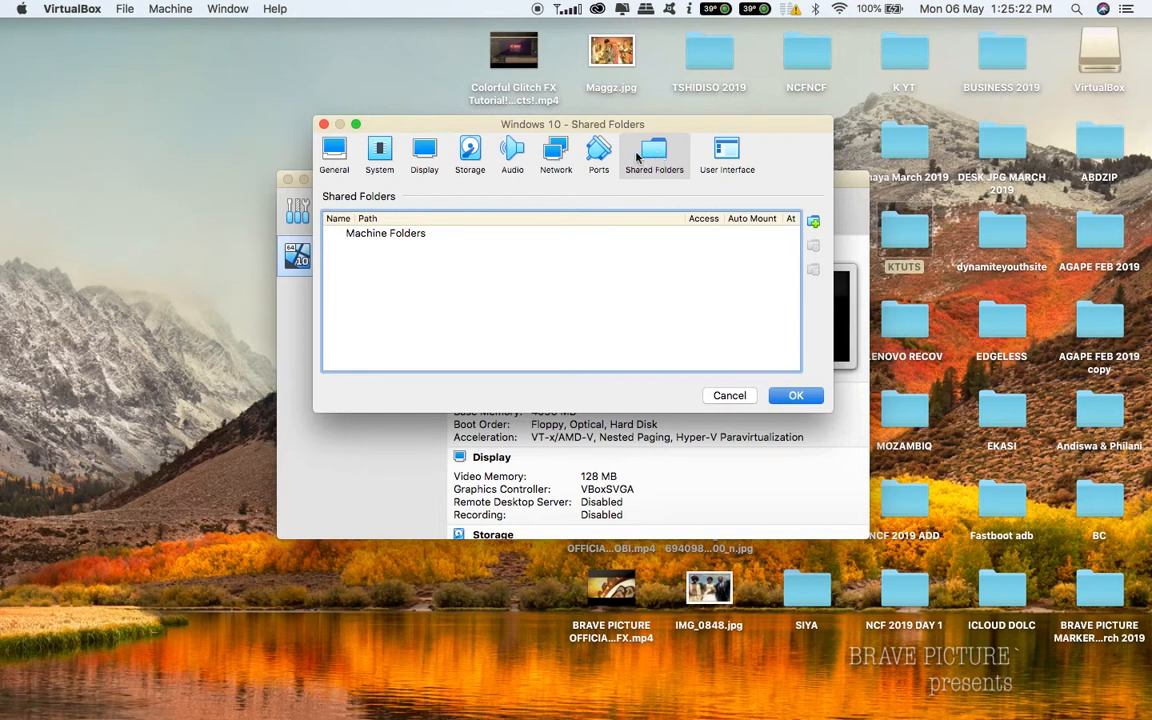
{"action": "left_click", "coordinate": [600, 155]}
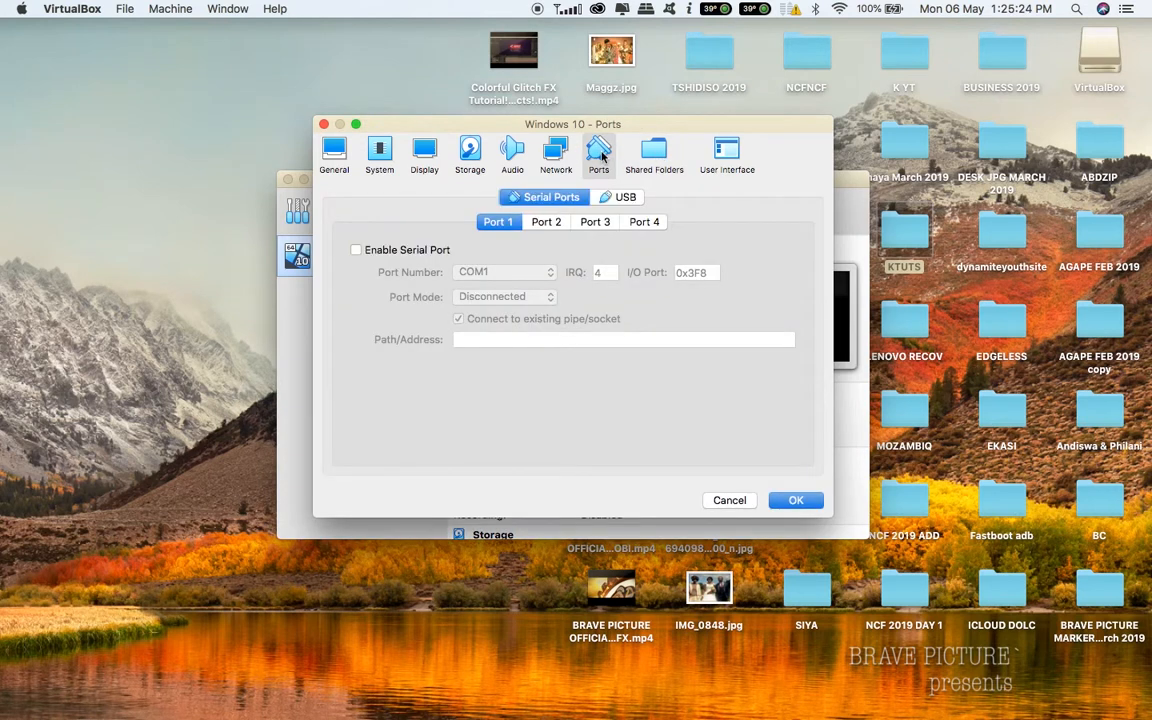
{"action": "left_click", "coordinate": [550, 154]}
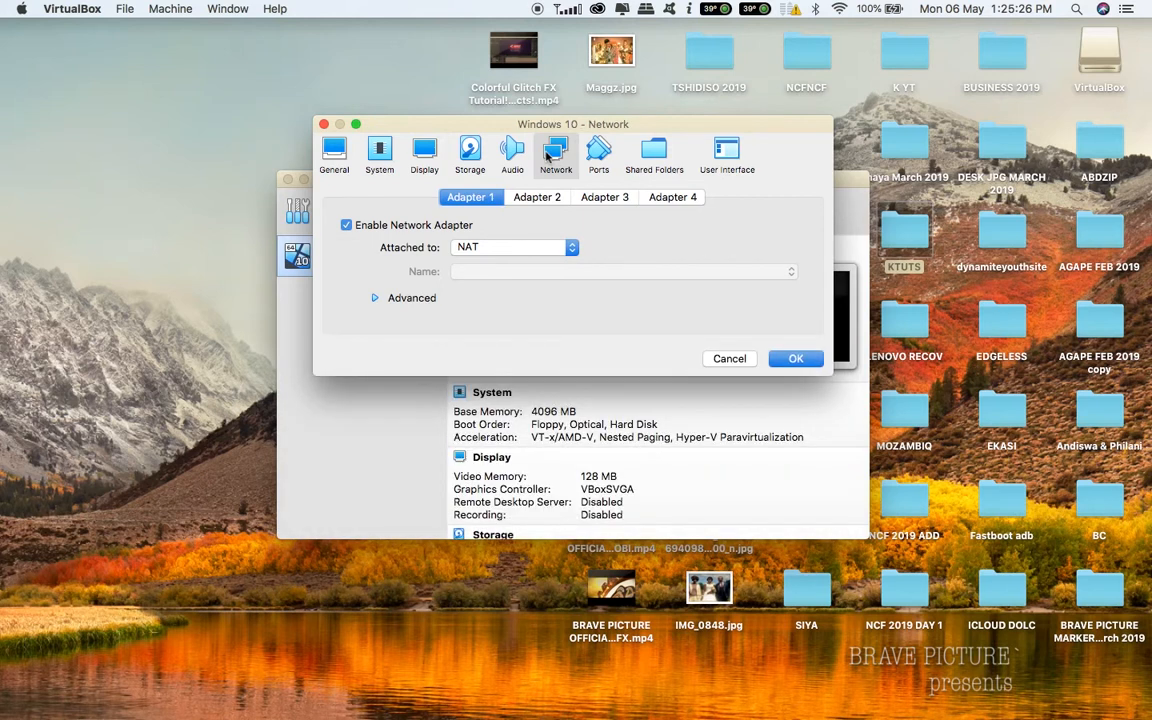
{"action": "left_click", "coordinate": [512, 152]}
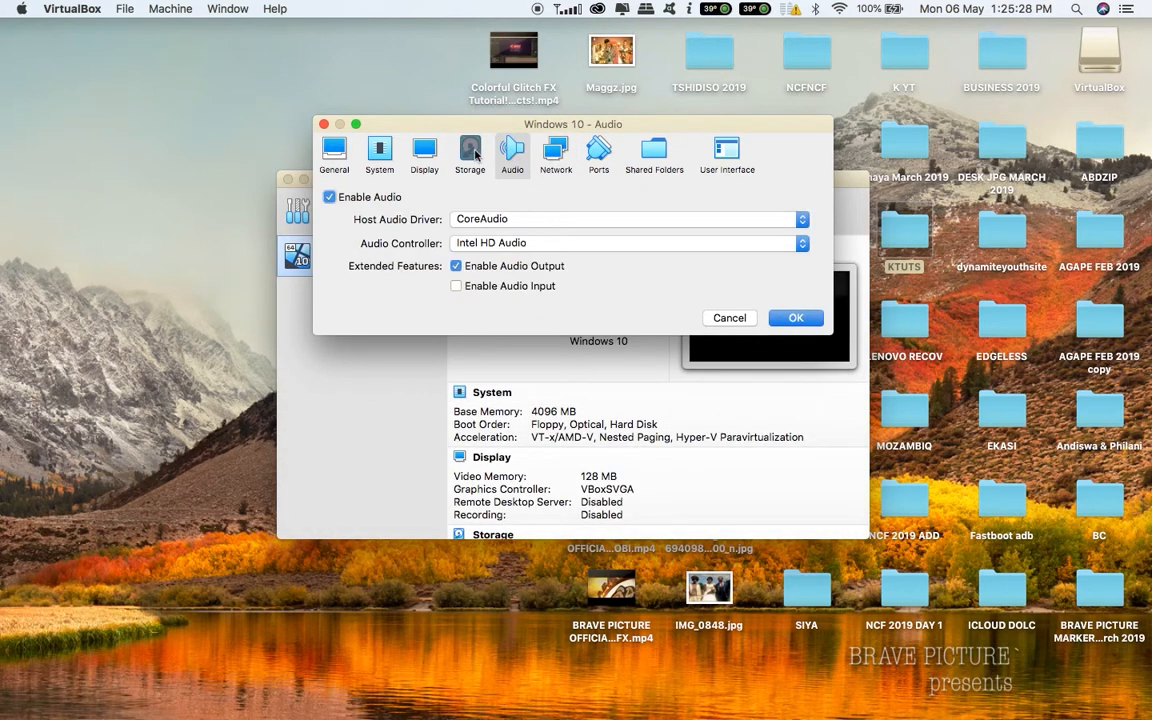
Step: Attach Win10_1809Oct_v2_English_x64.iso from Downloads to the Windows 10 machine's empty optical drive and save the settings
{"action": "left_click", "coordinate": [472, 152]}
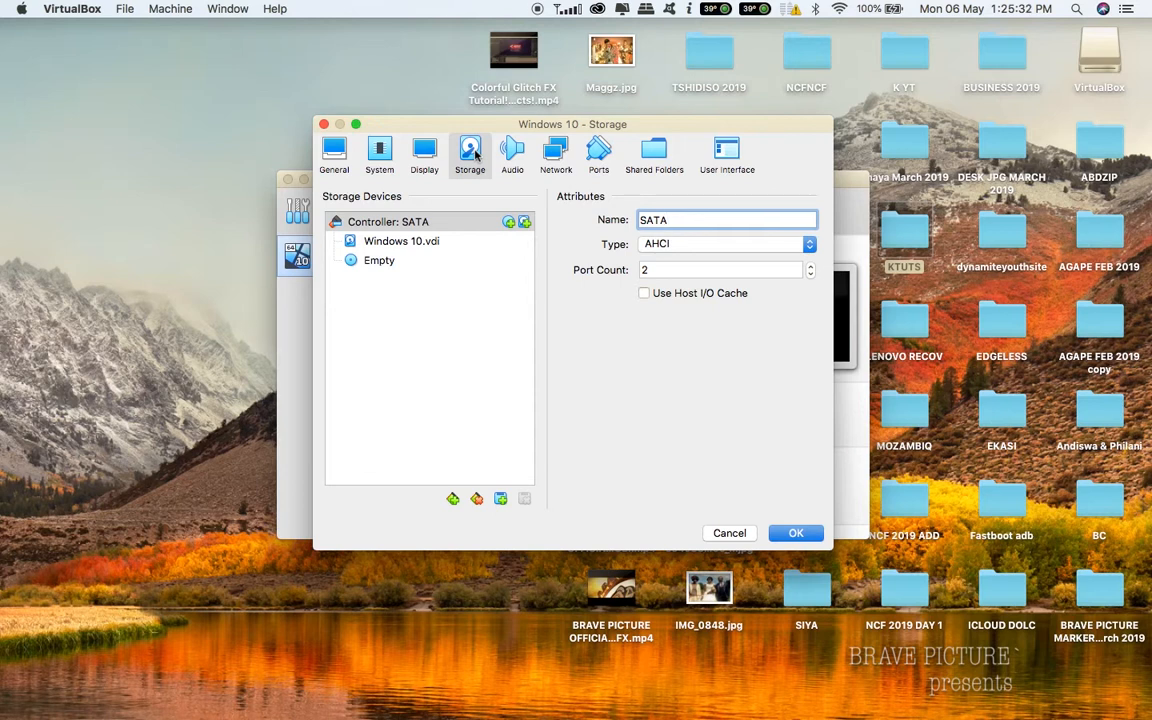
{"action": "left_click", "coordinate": [385, 262]}
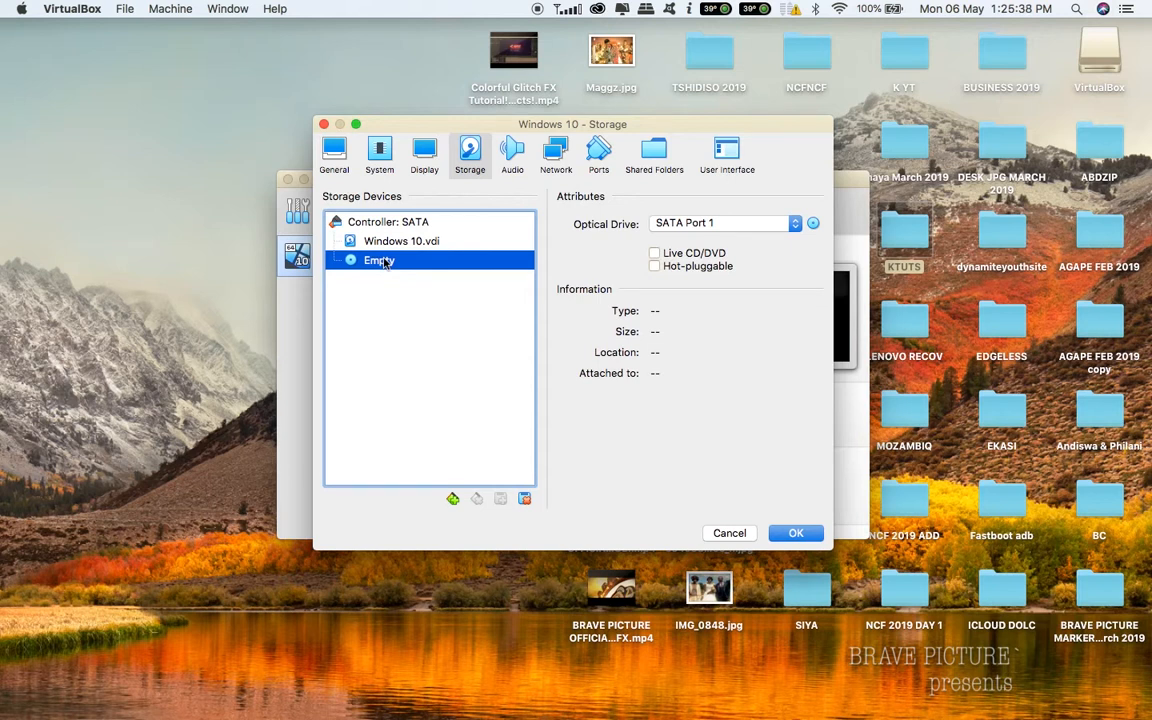
{"action": "left_click", "coordinate": [814, 227]}
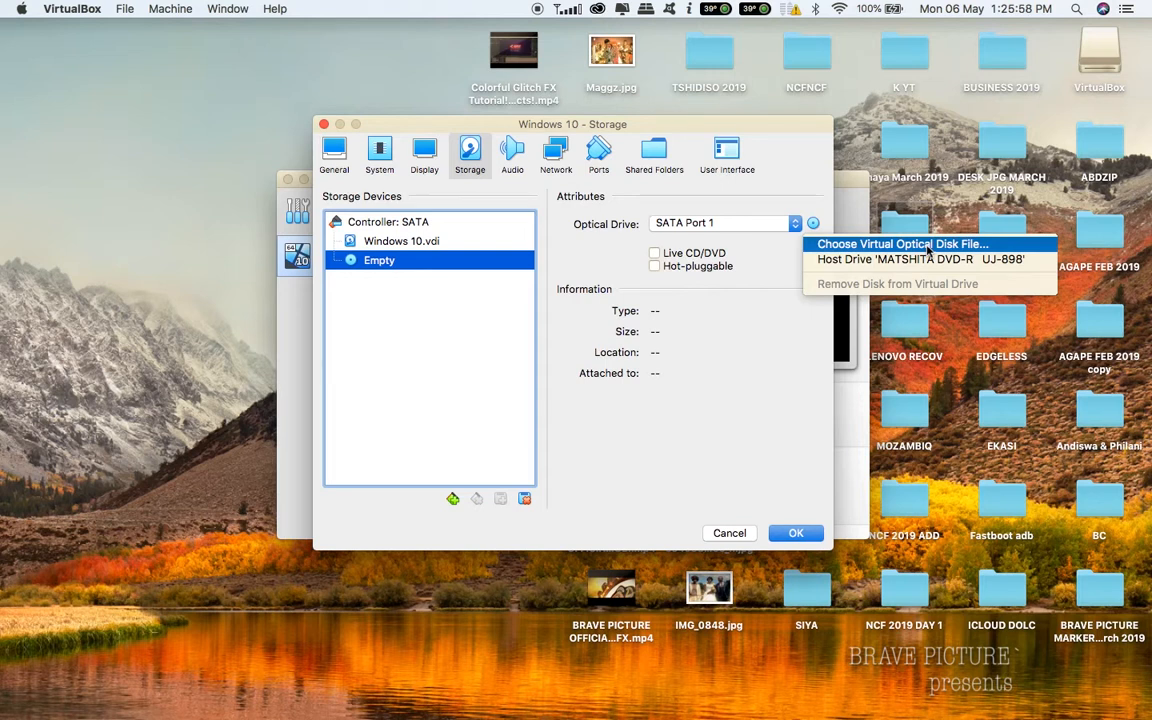
{"action": "left_click", "coordinate": [929, 249]}
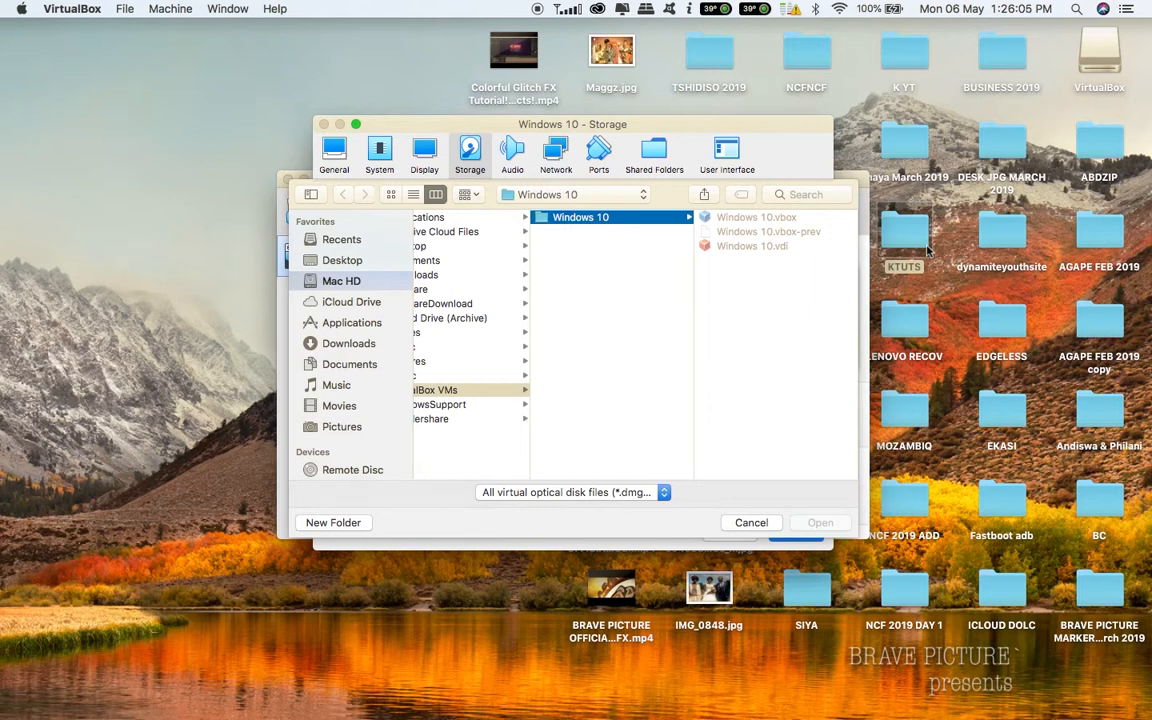
{"action": "left_click", "coordinate": [348, 345]}
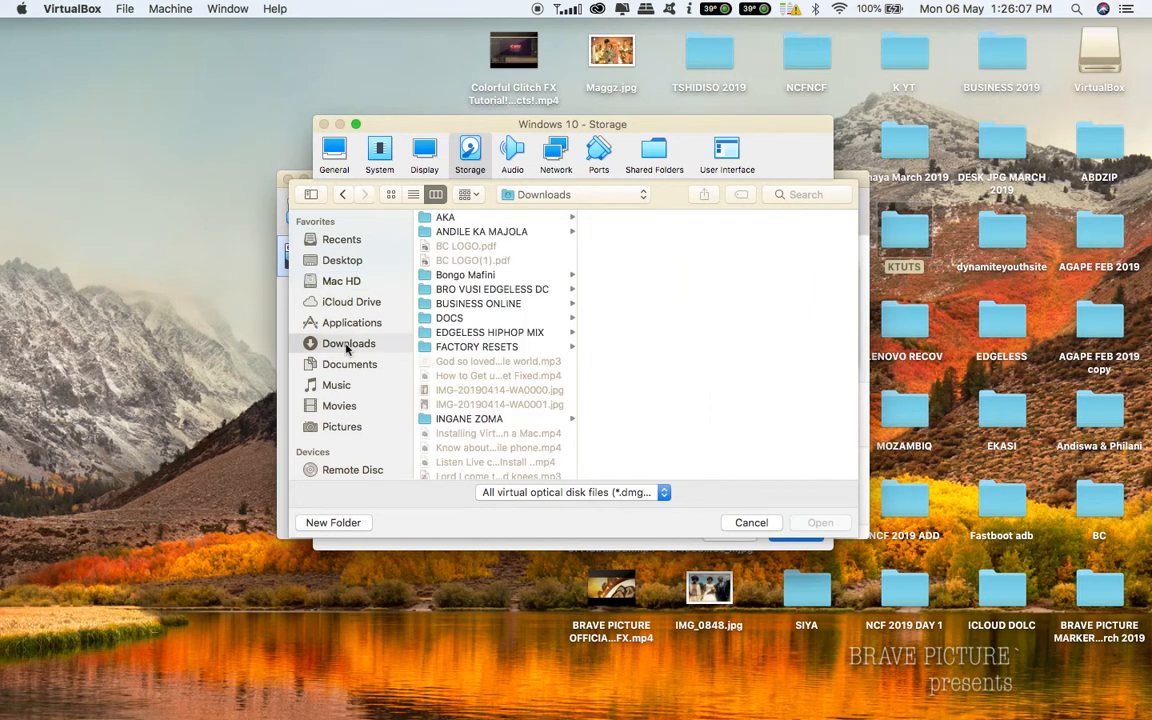
{"action": "scroll", "coordinate": [509, 406], "scroll_direction": "down", "scroll_amount": 3}
{"action": "scroll", "coordinate": [509, 406], "scroll_direction": "down", "scroll_amount": 5}
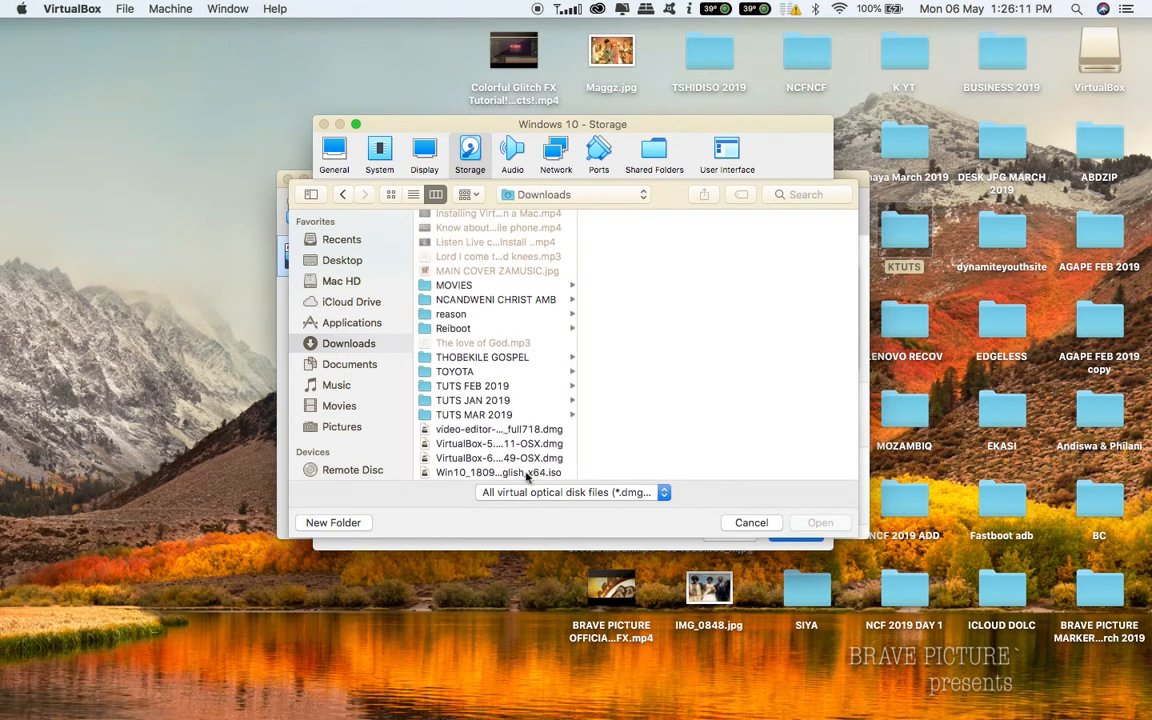
{"action": "left_click", "coordinate": [450, 472]}
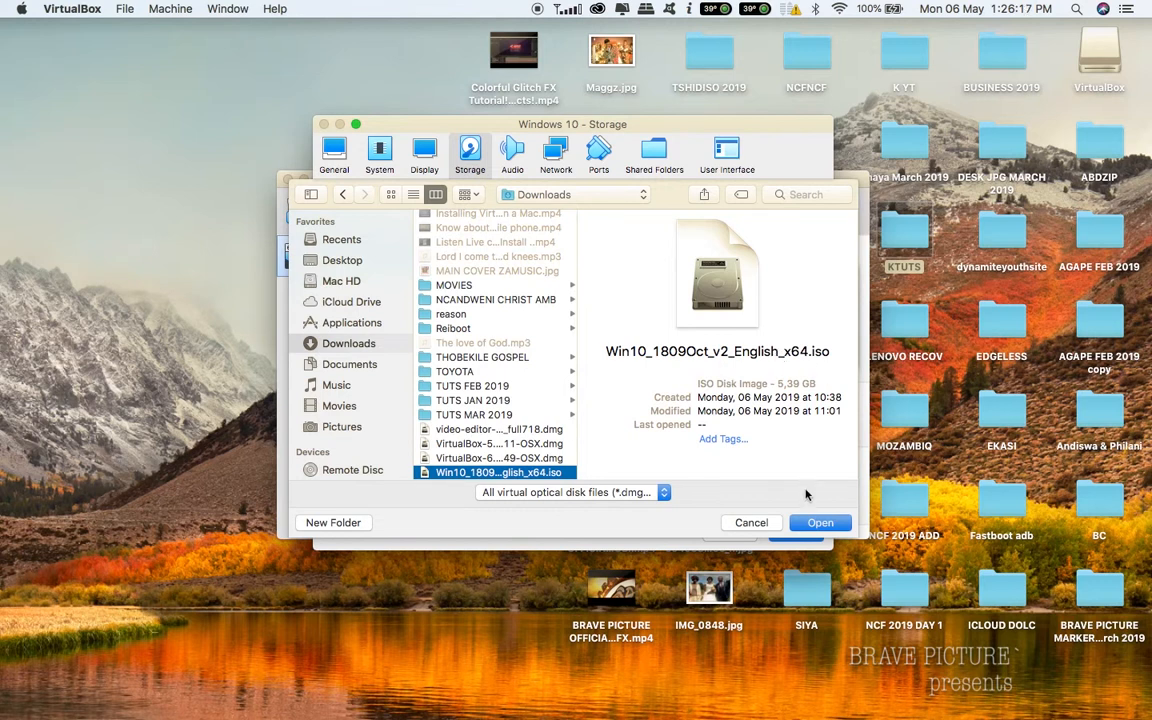
{"action": "left_click", "coordinate": [818, 526]}
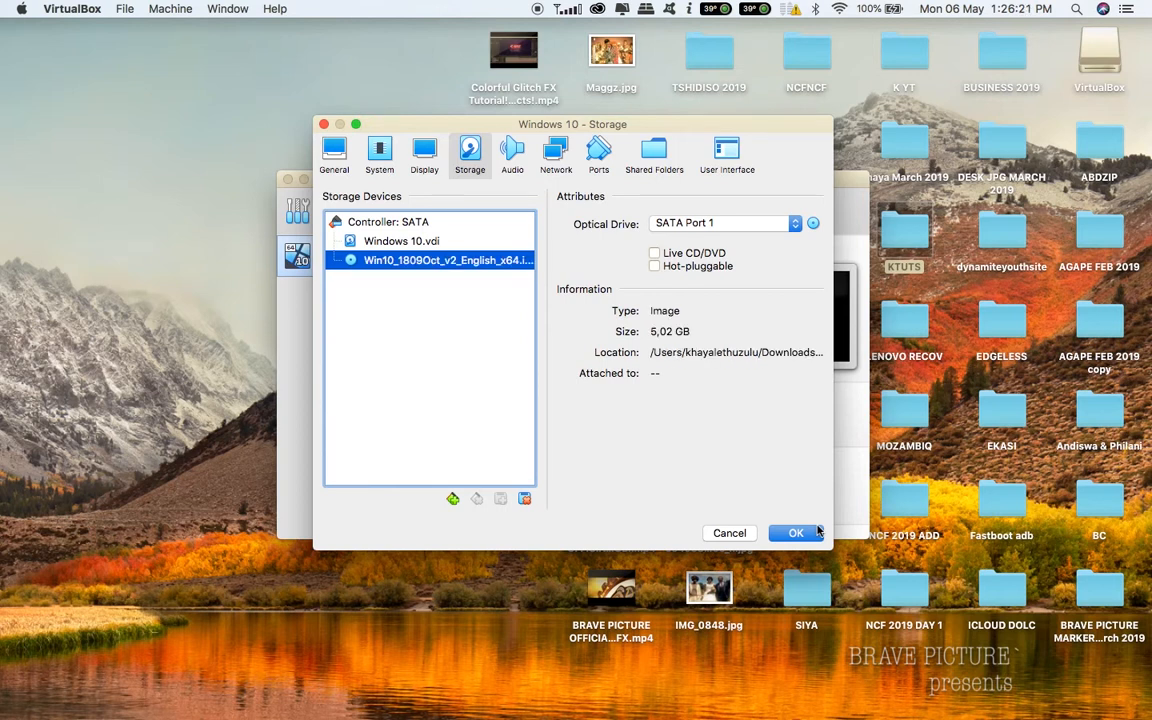
{"action": "left_click", "coordinate": [796, 533]}
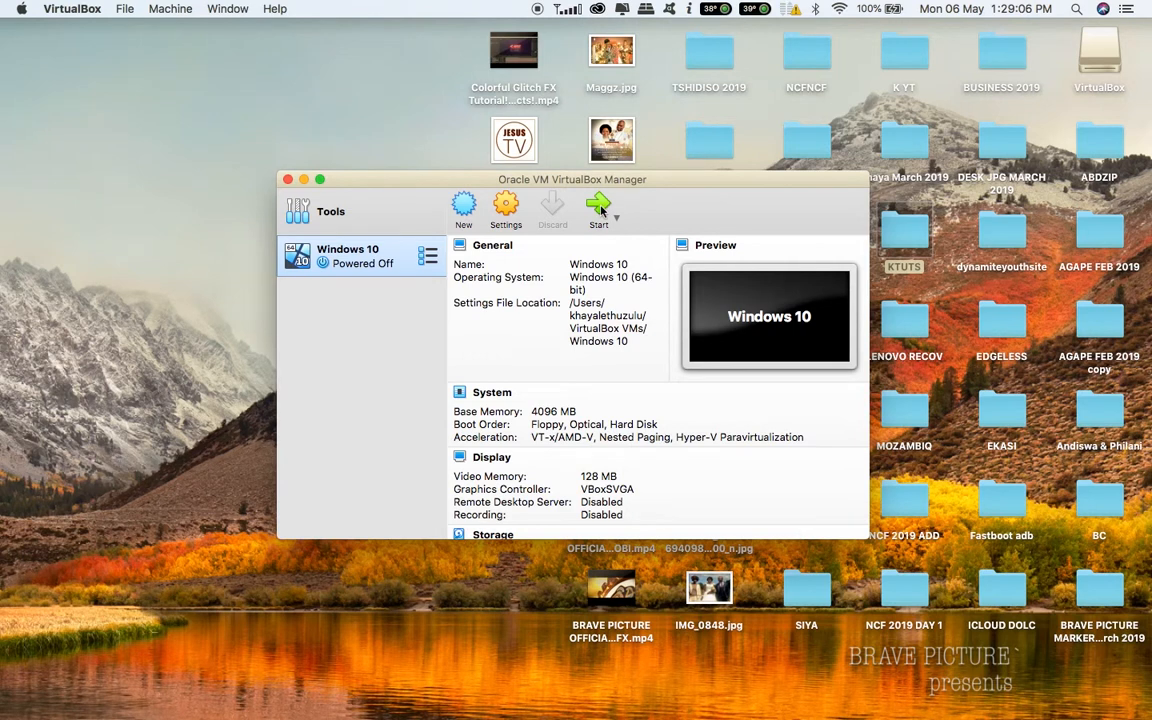
Step: Start the Windows 10 virtual machine and accept English (United States) and the US keyboard in Windows Setup
{"action": "left_click", "coordinate": [599, 207]}
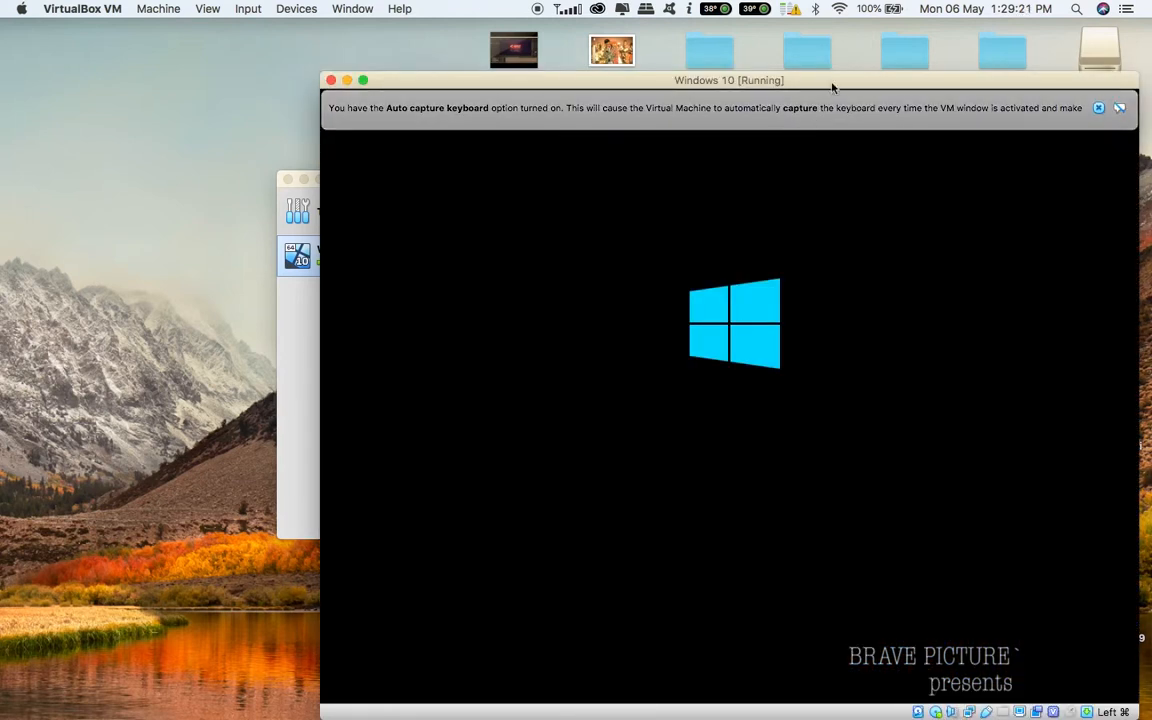
{"action": "left_click_drag", "start_coordinate": [830, 82], "coordinate": [706, 27]}
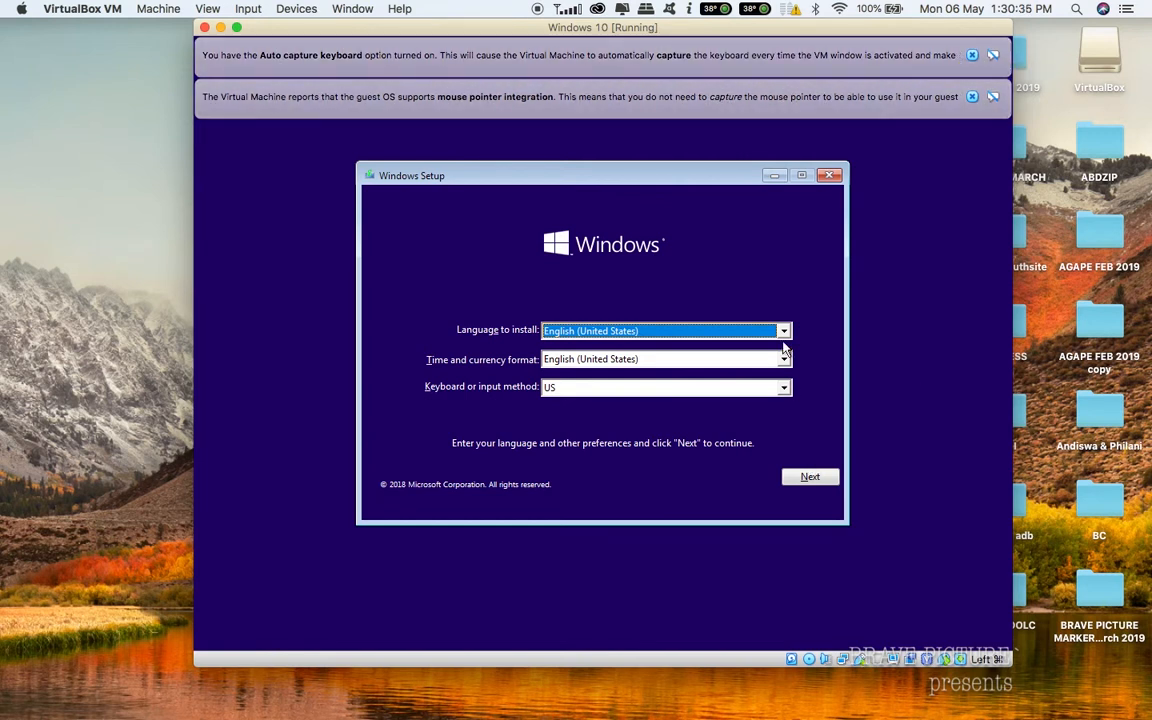
{"action": "left_click", "coordinate": [783, 336]}
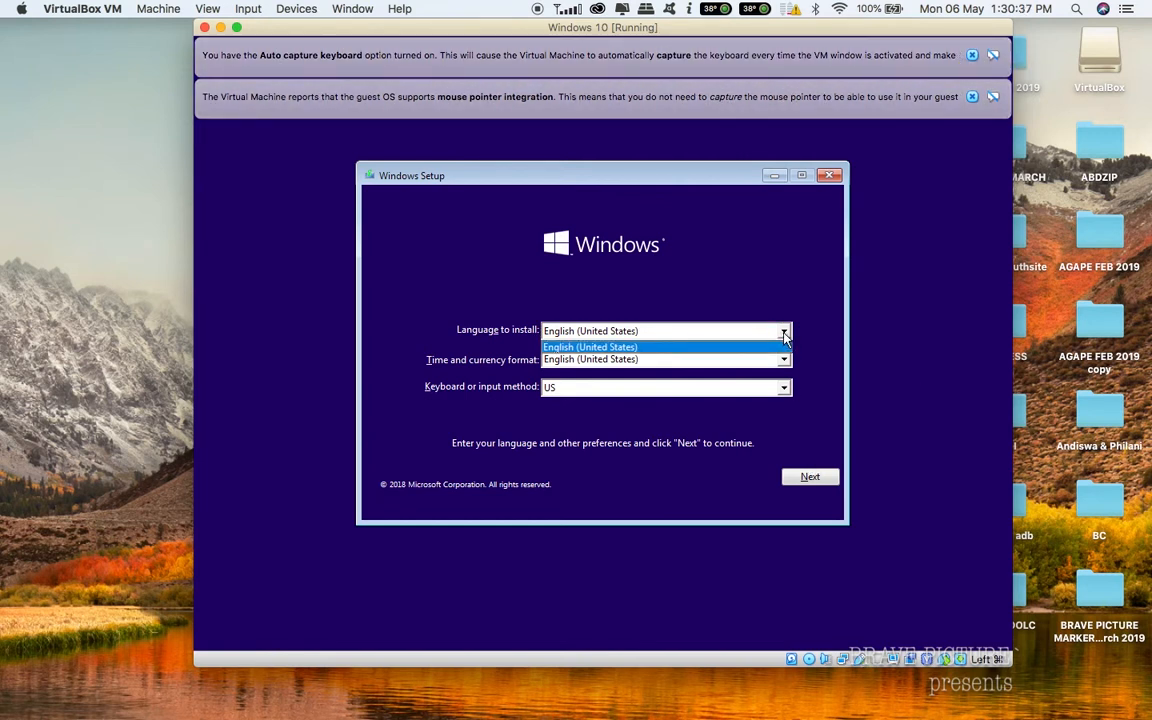
{"action": "left_click", "coordinate": [836, 357]}
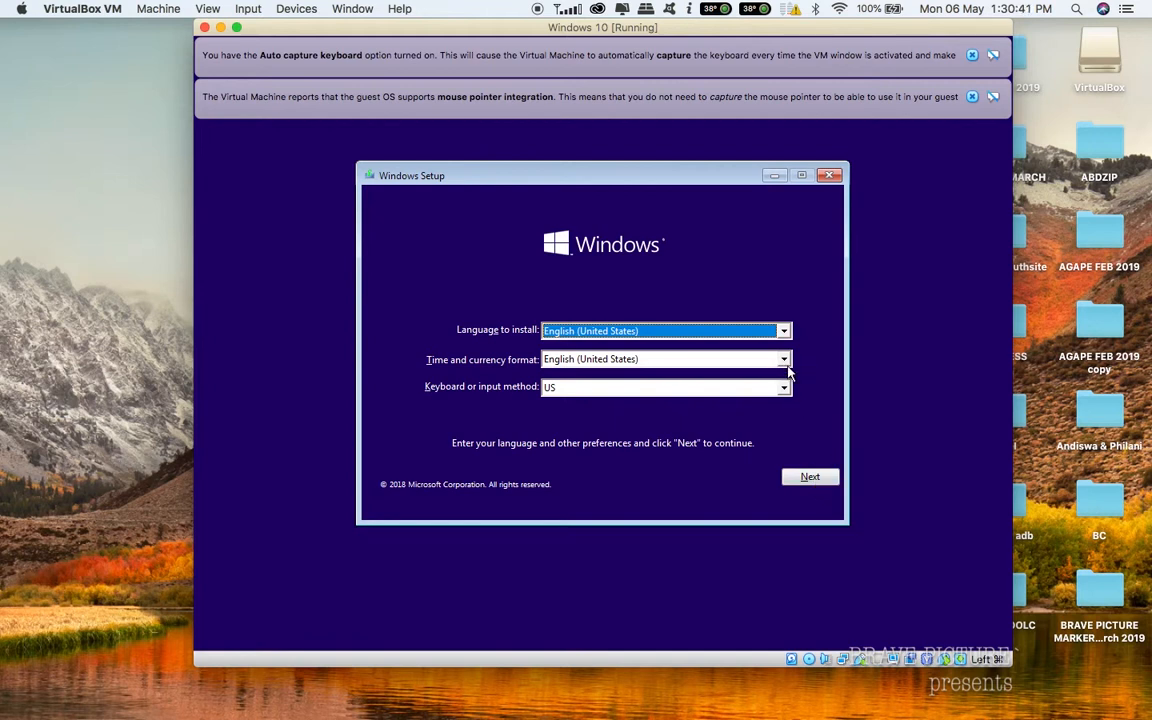
{"action": "left_click", "coordinate": [812, 477]}
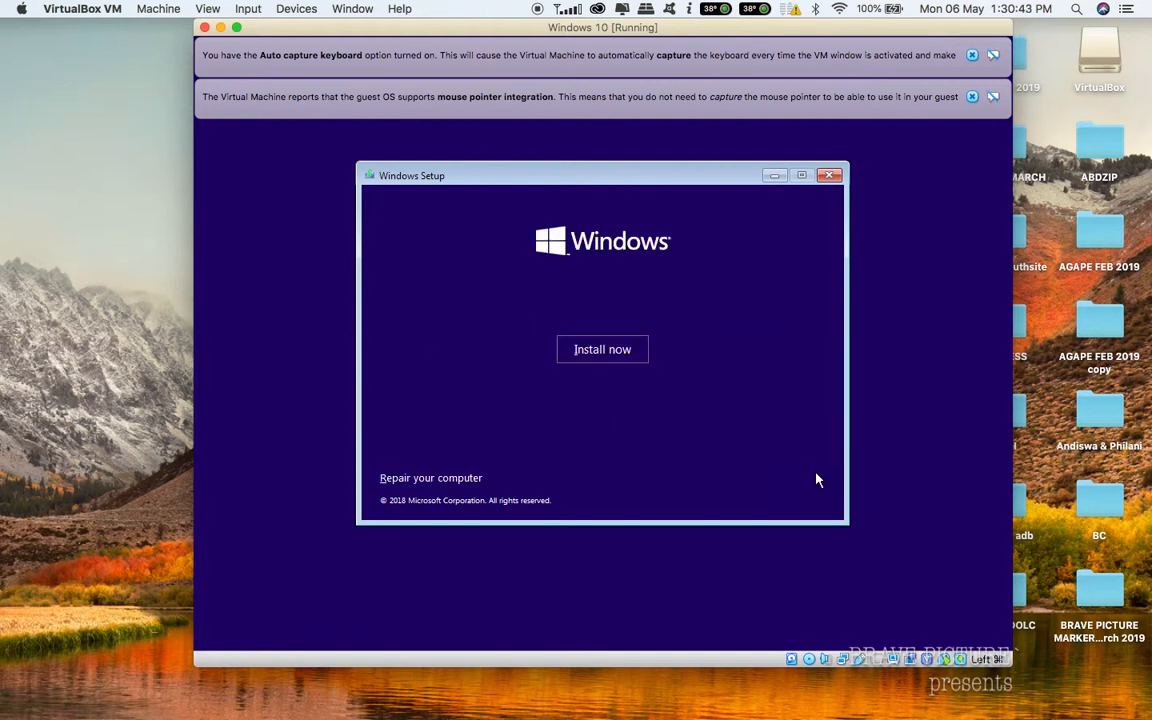
Step: Begin the Windows installation and dismiss the keyboard capture and mouse pointer integration notices
{"action": "left_click", "coordinate": [603, 347]}
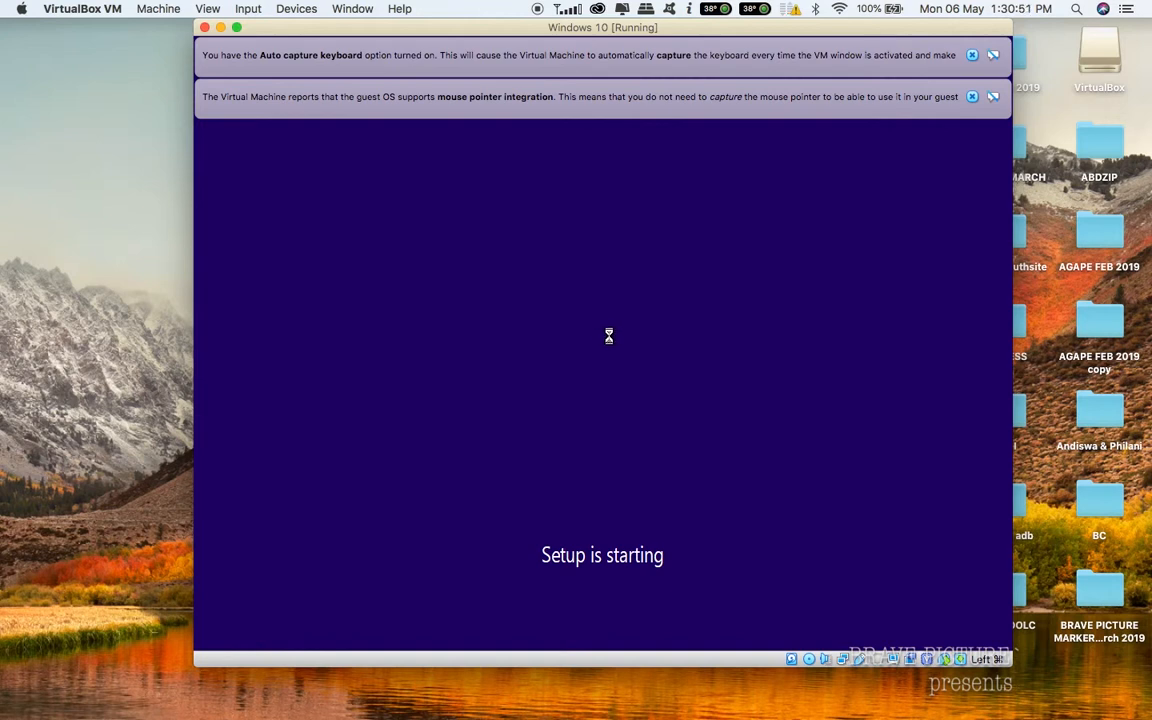
{"action": "left_click", "coordinate": [972, 56]}
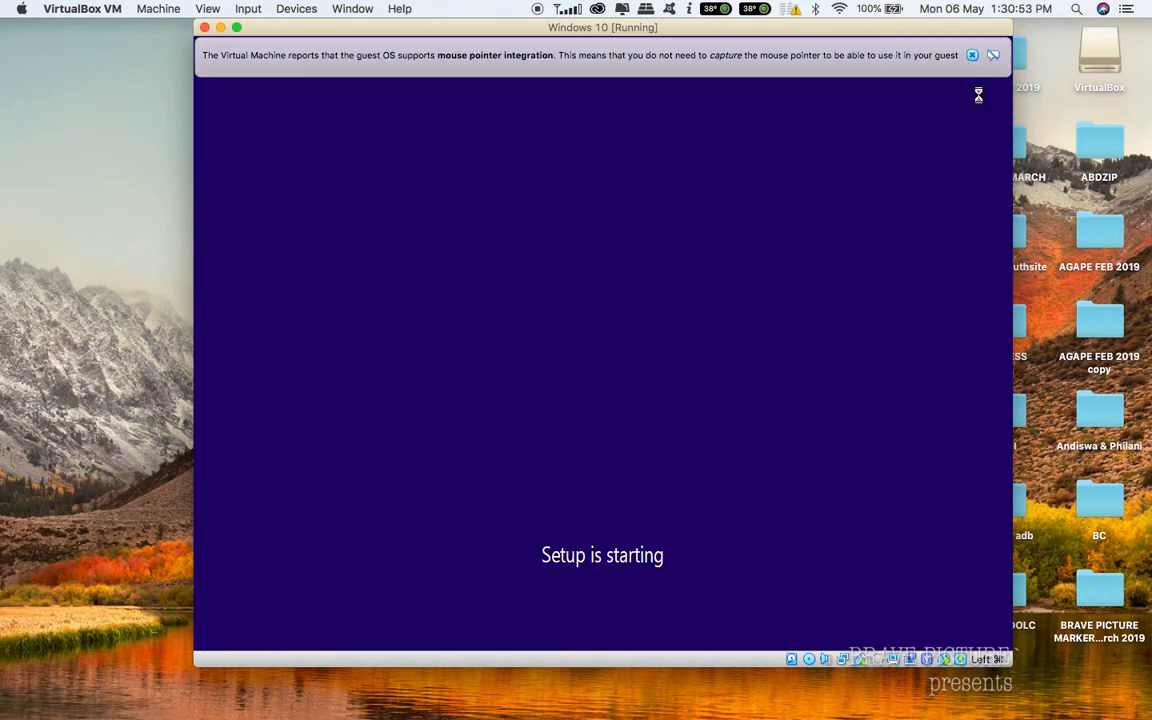
{"action": "left_click", "coordinate": [972, 56]}
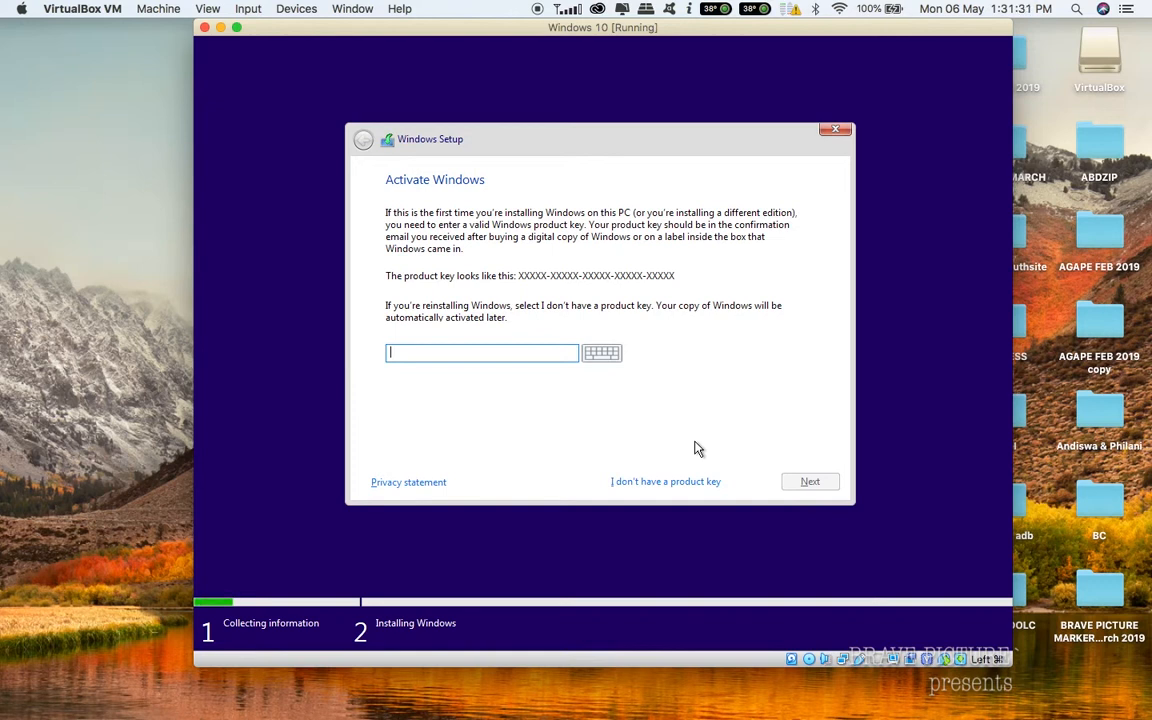
Step: Skip entering a product key and choose Windows 10 Pro N for Workstations as the operating system to install
{"action": "left_click", "coordinate": [646, 482]}
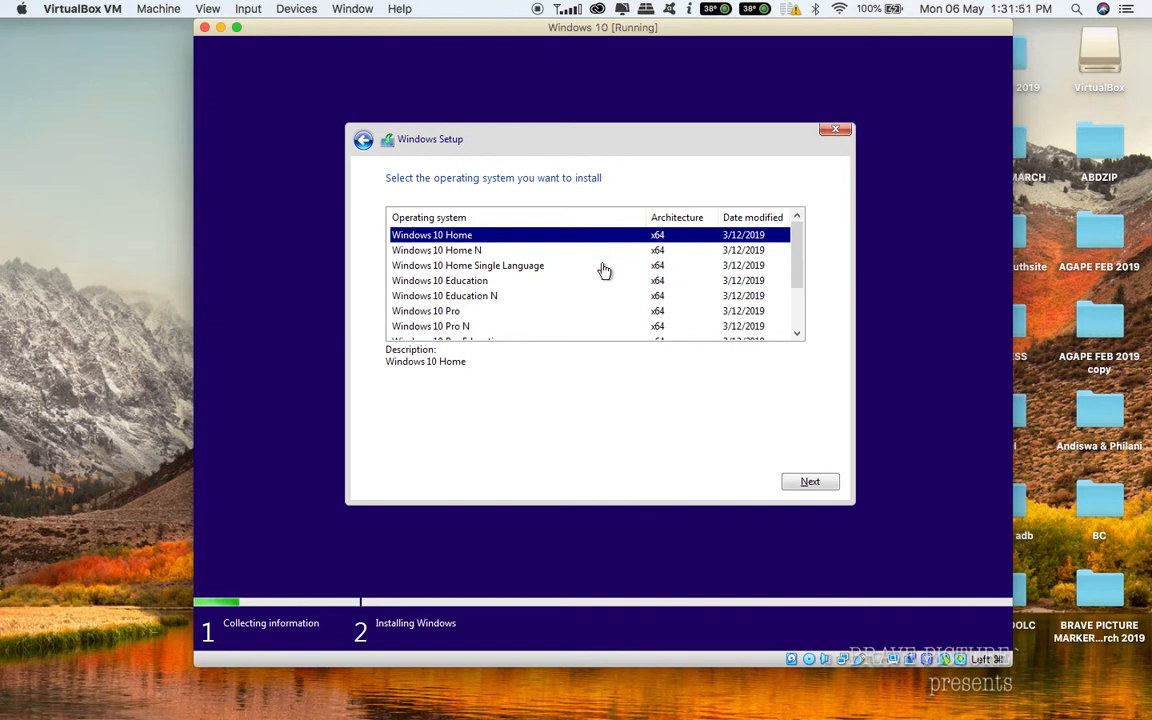
{"action": "scroll", "coordinate": [603, 270], "scroll_direction": "down", "scroll_amount": 2}
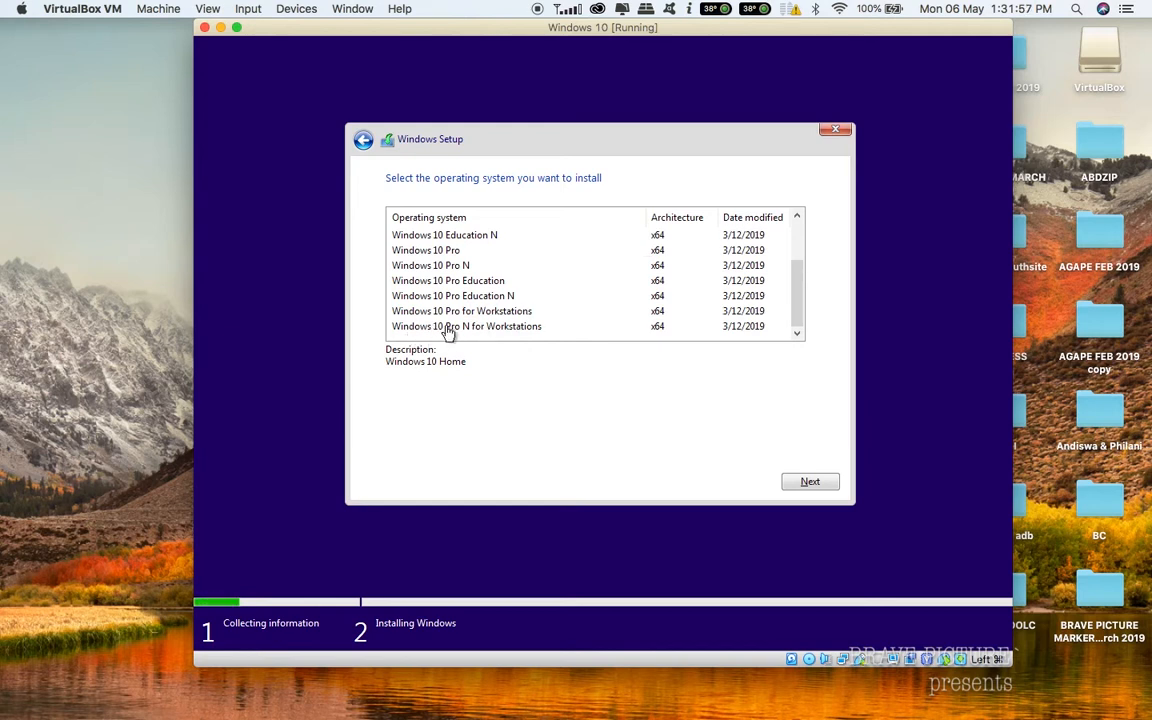
{"action": "left_click", "coordinate": [513, 329]}
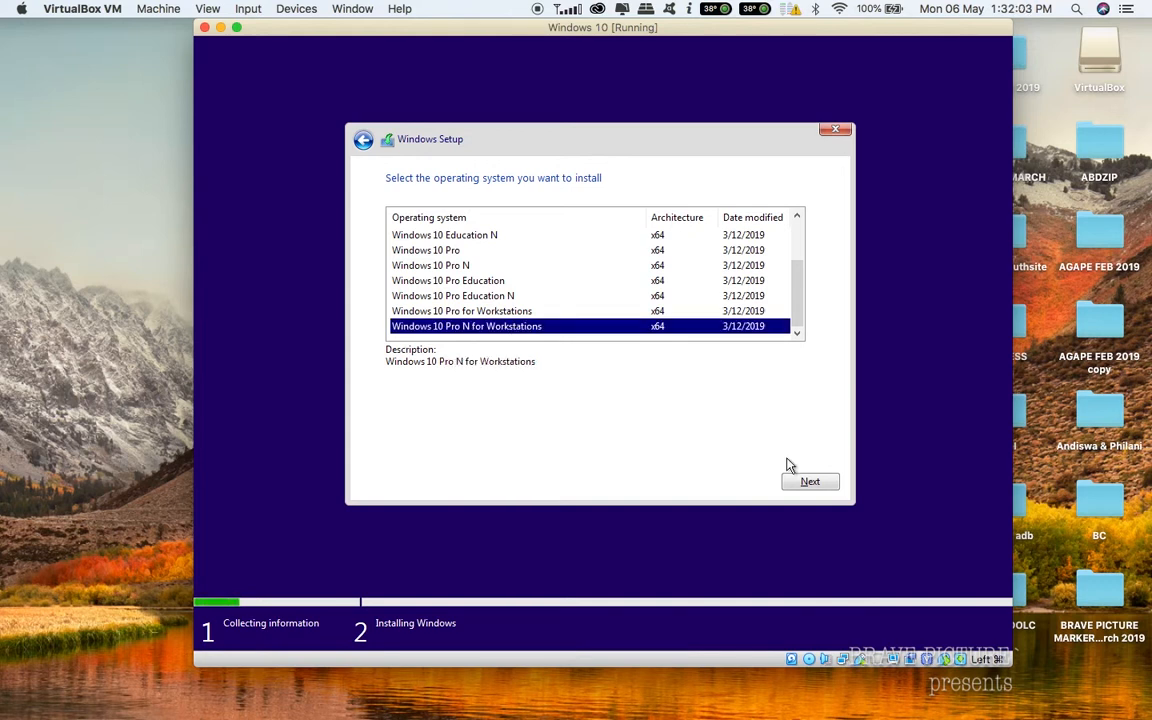
{"action": "left_click", "coordinate": [821, 482]}
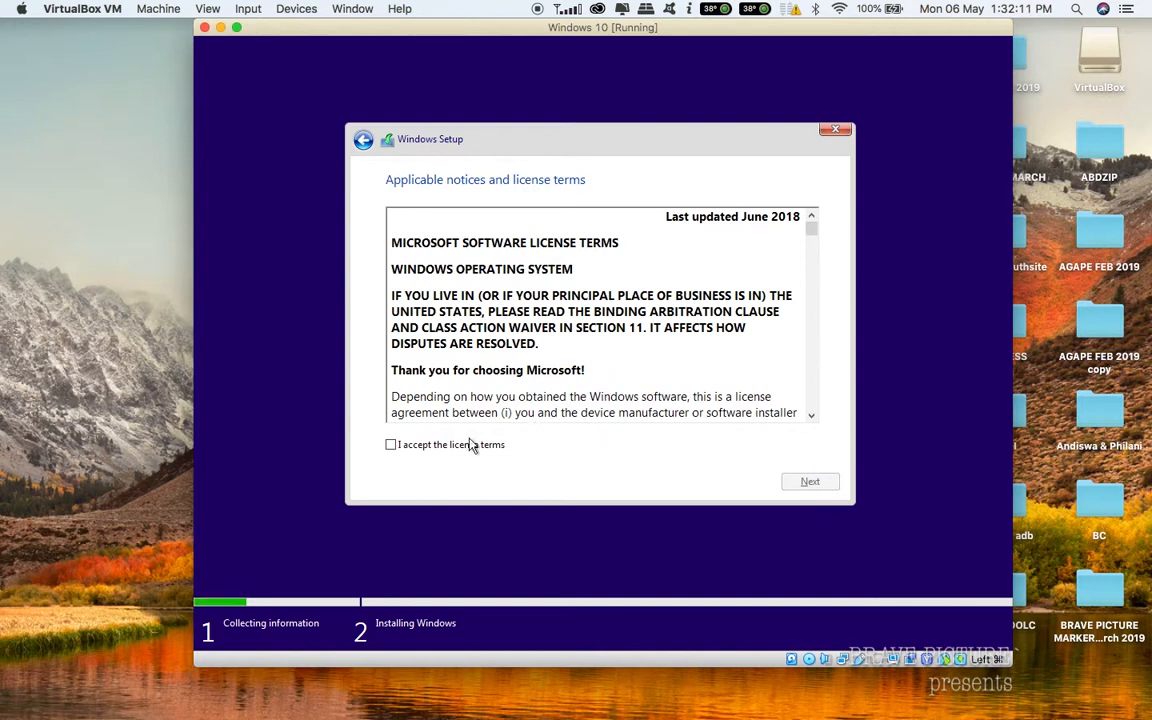
Step: Accept the license terms and start a custom, Windows-only installation on the Drive 0 unallocated space
{"action": "left_click", "coordinate": [397, 446]}
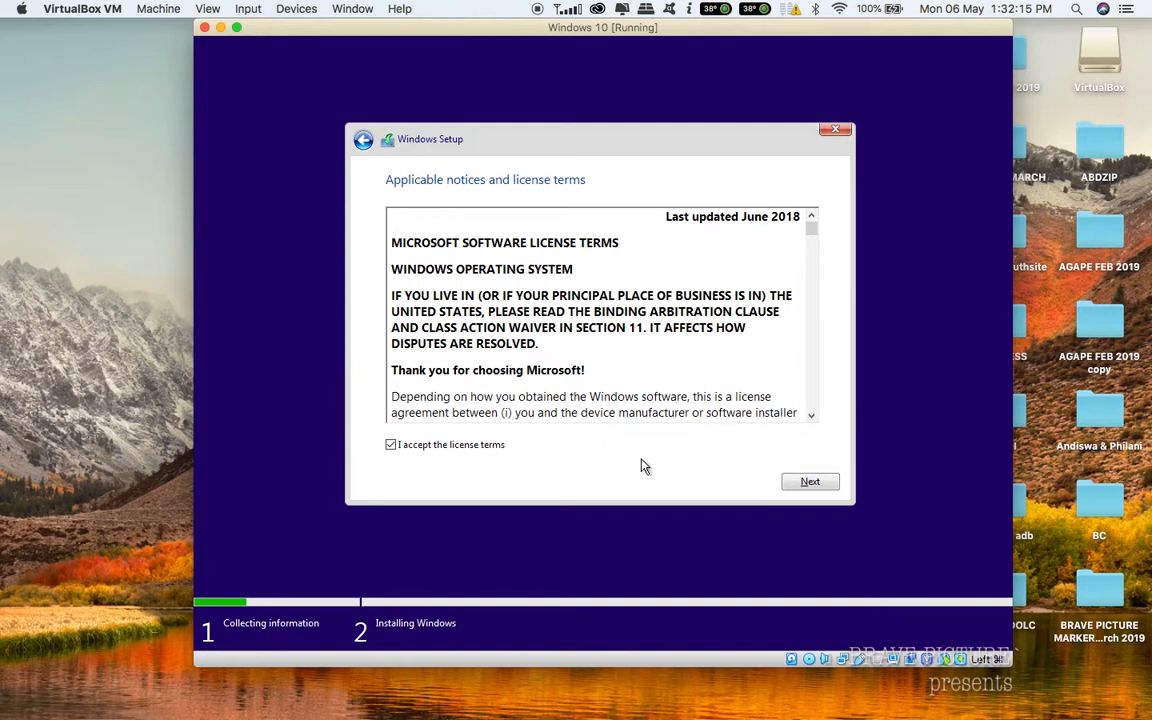
{"action": "left_click", "coordinate": [818, 484]}
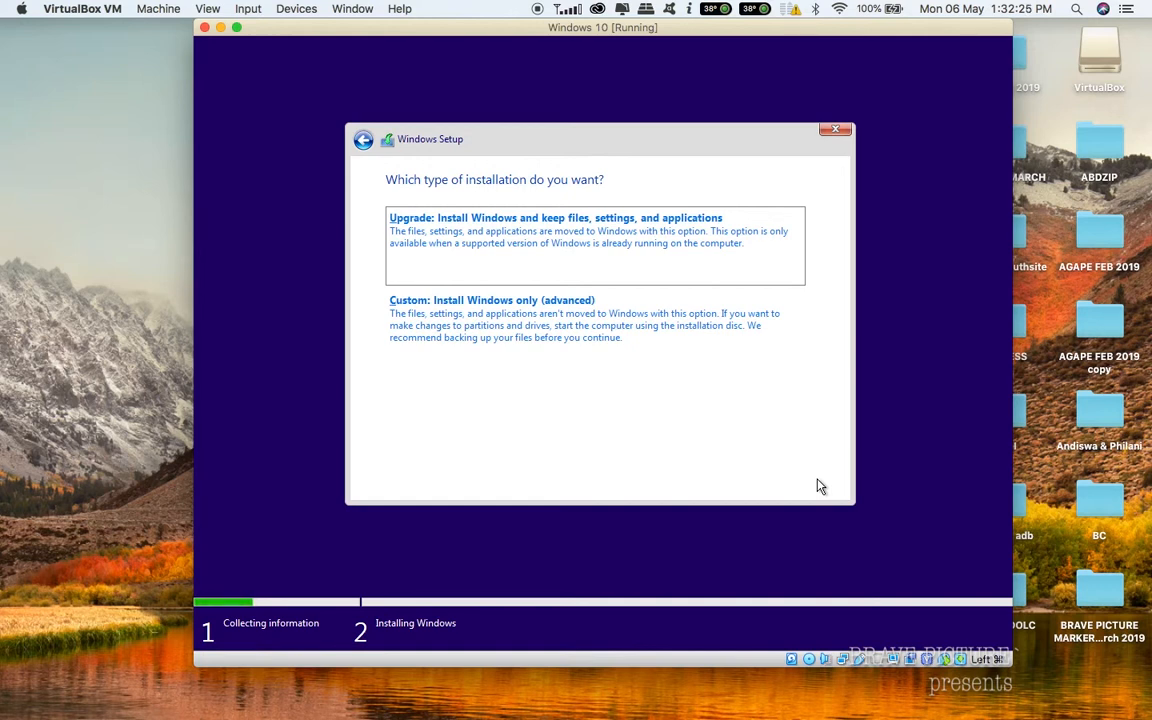
{"action": "left_click", "coordinate": [490, 330]}
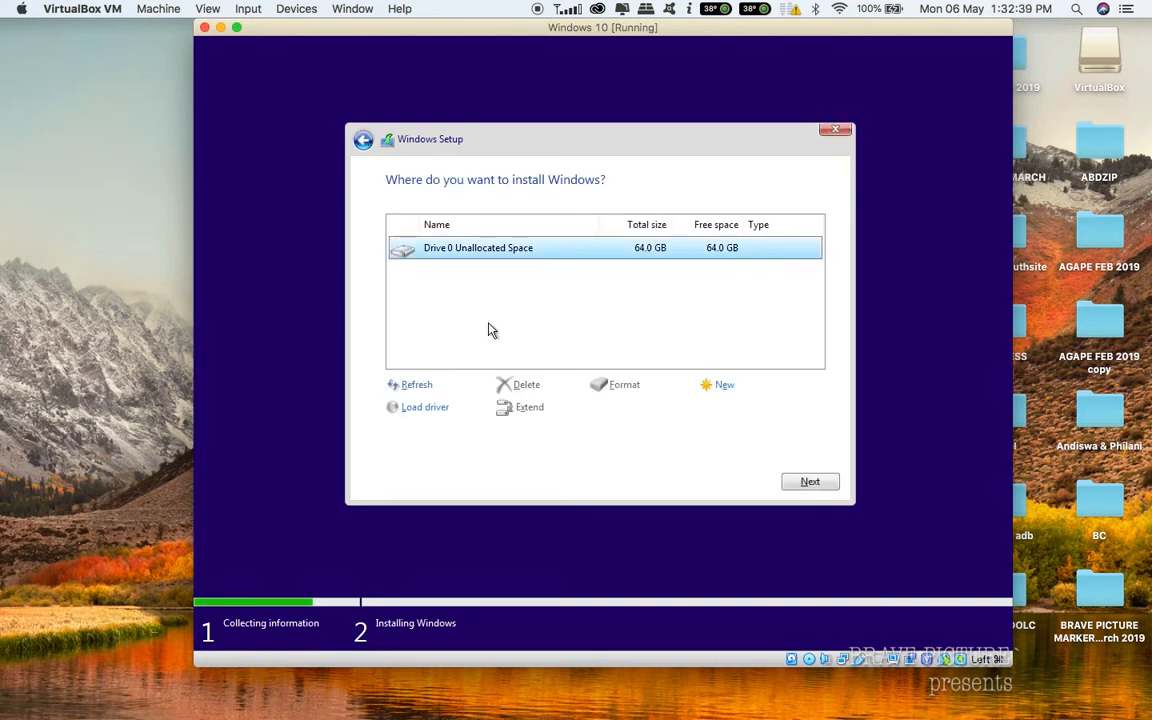
{"action": "left_click", "coordinate": [810, 481]}
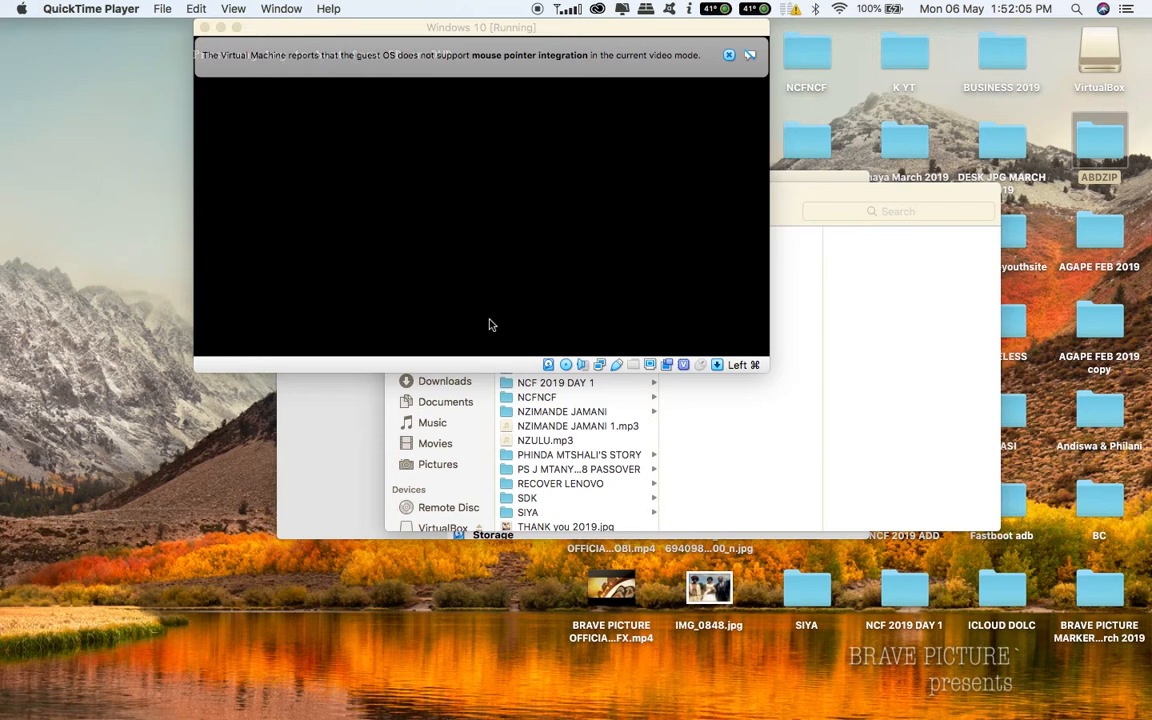
Step: Dismiss the mouse pointer integration notices in the virtual machine window while Windows restarts
{"action": "left_click", "coordinate": [749, 55]}
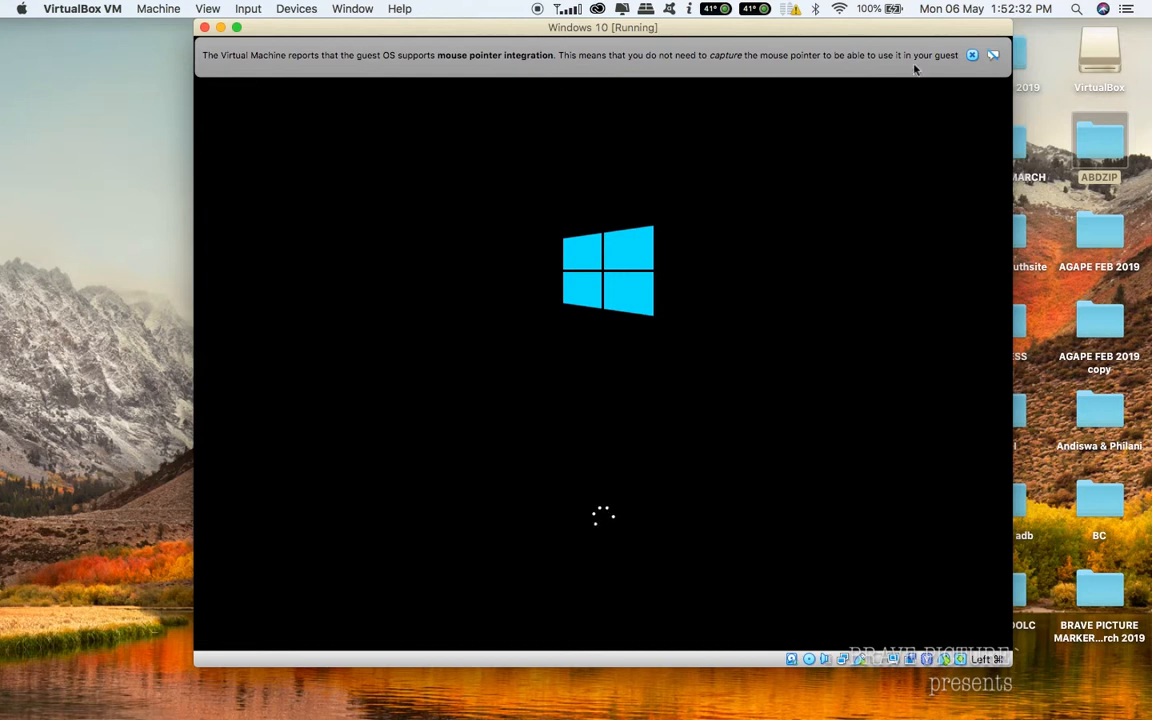
{"action": "left_click", "coordinate": [972, 56]}
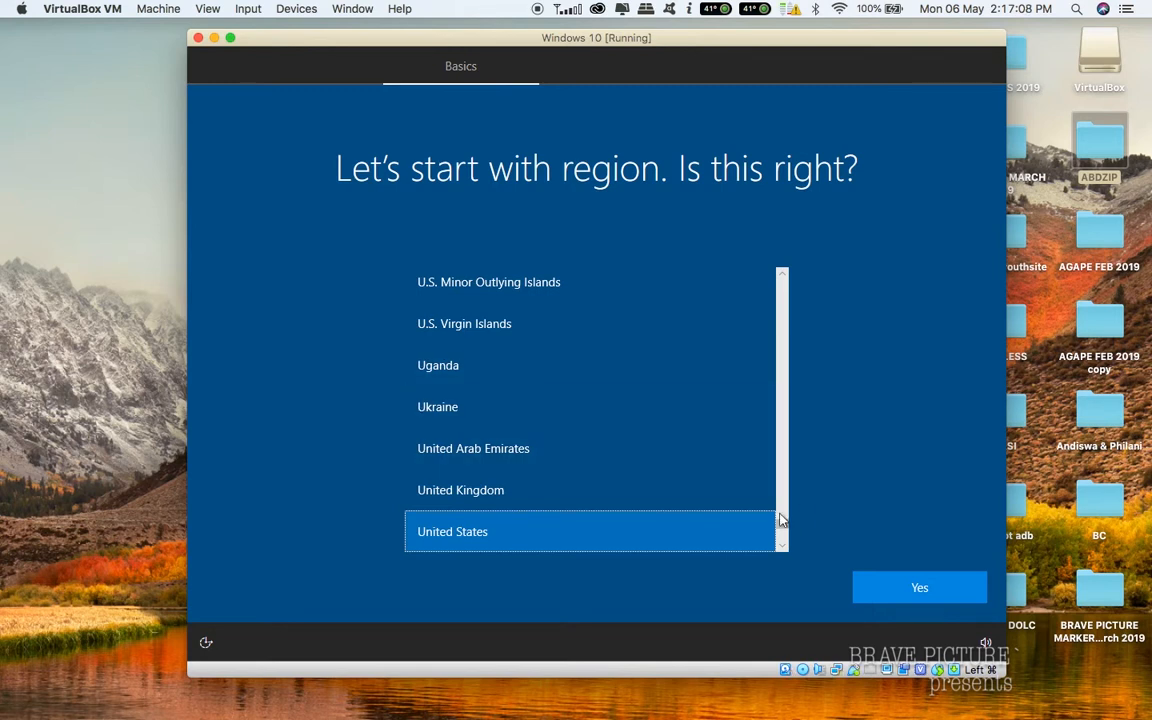
Step: Set the region to South Africa and accept US as the primary keyboard layout
{"action": "mouse_move", "coordinate": [780, 522]}
{"action": "left_mouse_down"}
{"action": "mouse_move", "coordinate": [781, 473]}
{"action": "mouse_move", "coordinate": [782, 499]}
{"action": "left_mouse_up"}
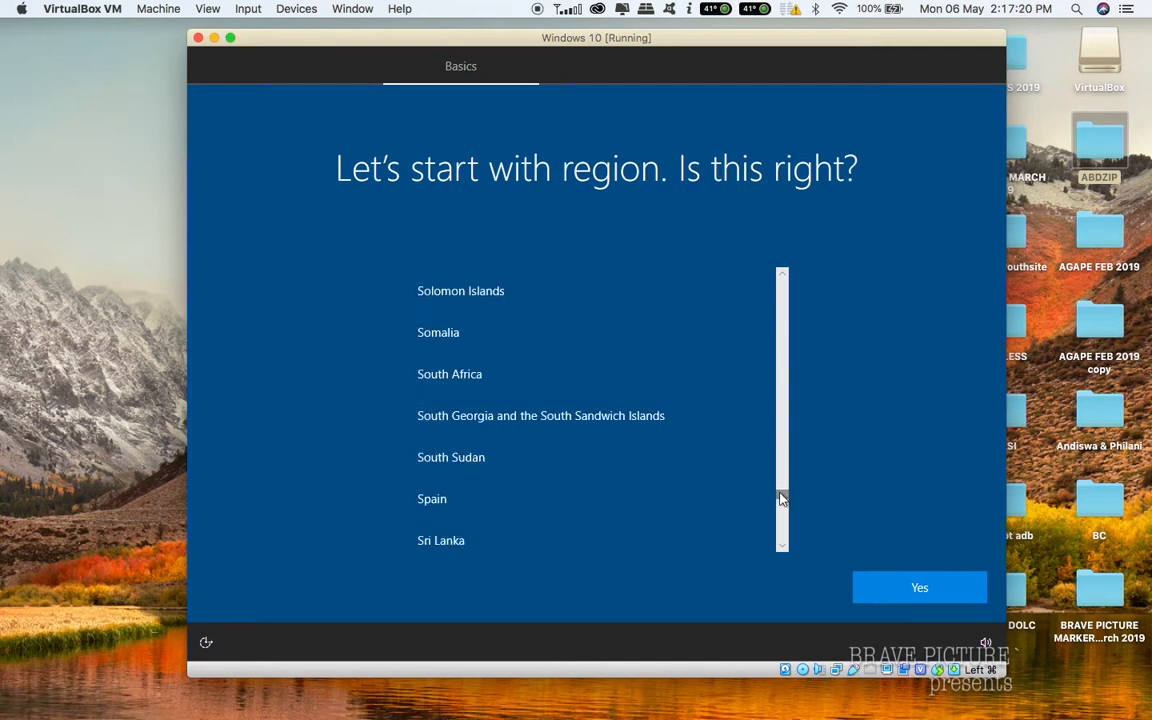
{"action": "left_click", "coordinate": [458, 376]}
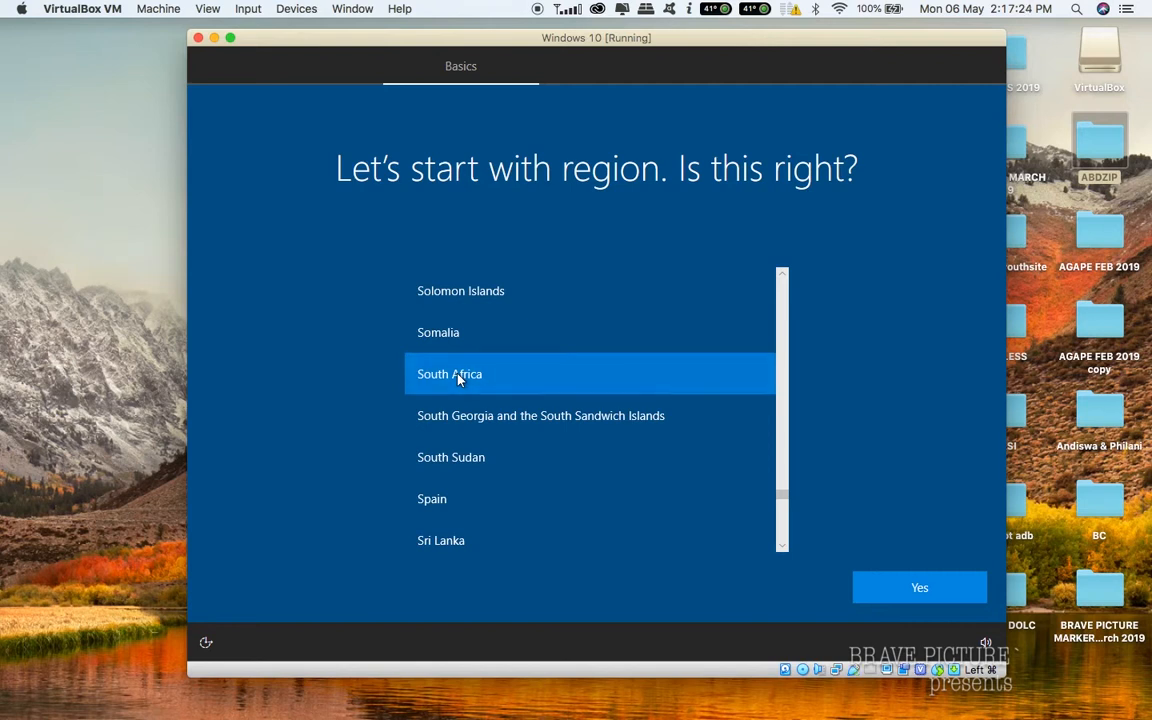
{"action": "left_click", "coordinate": [958, 597]}
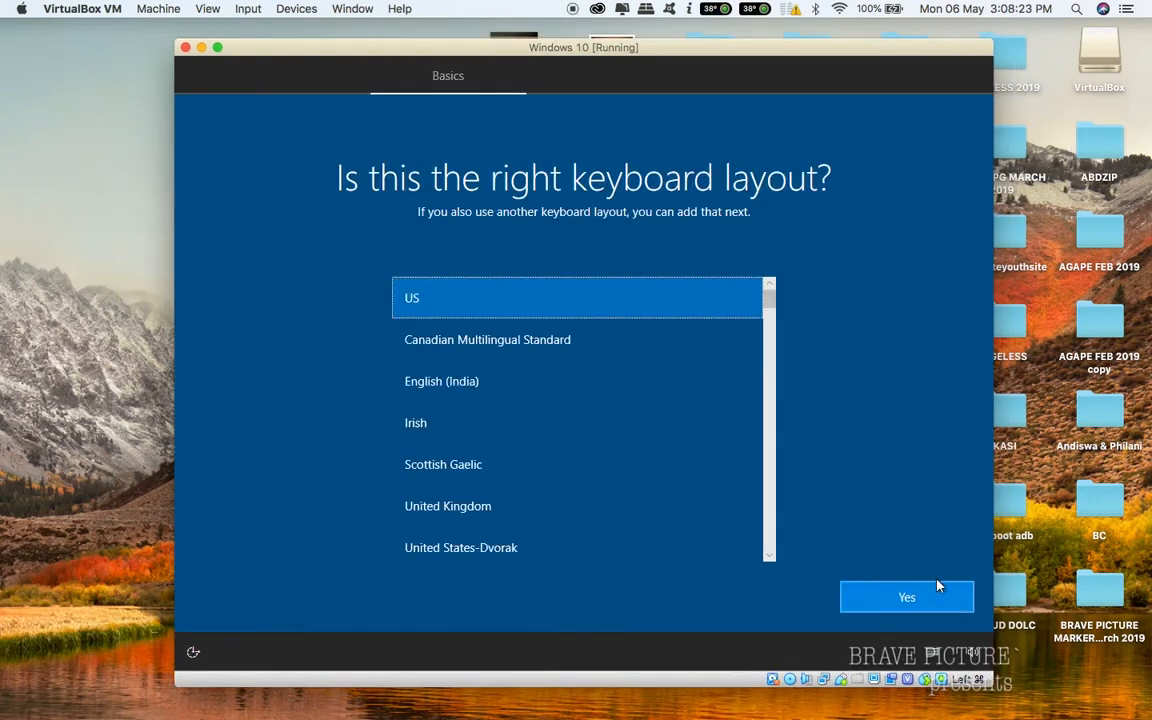
{"action": "left_click", "coordinate": [904, 598]}
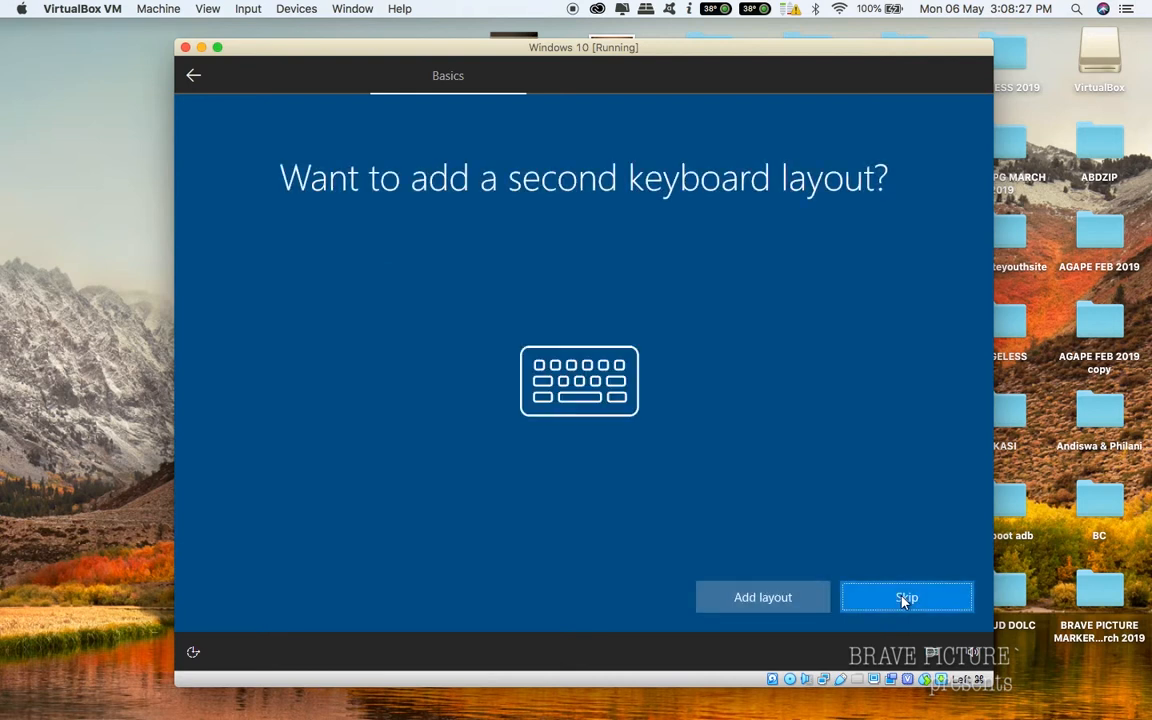
Step: Add a second keyboard layout using the English (South Africa) language and the US layout
{"action": "left_click", "coordinate": [768, 609]}
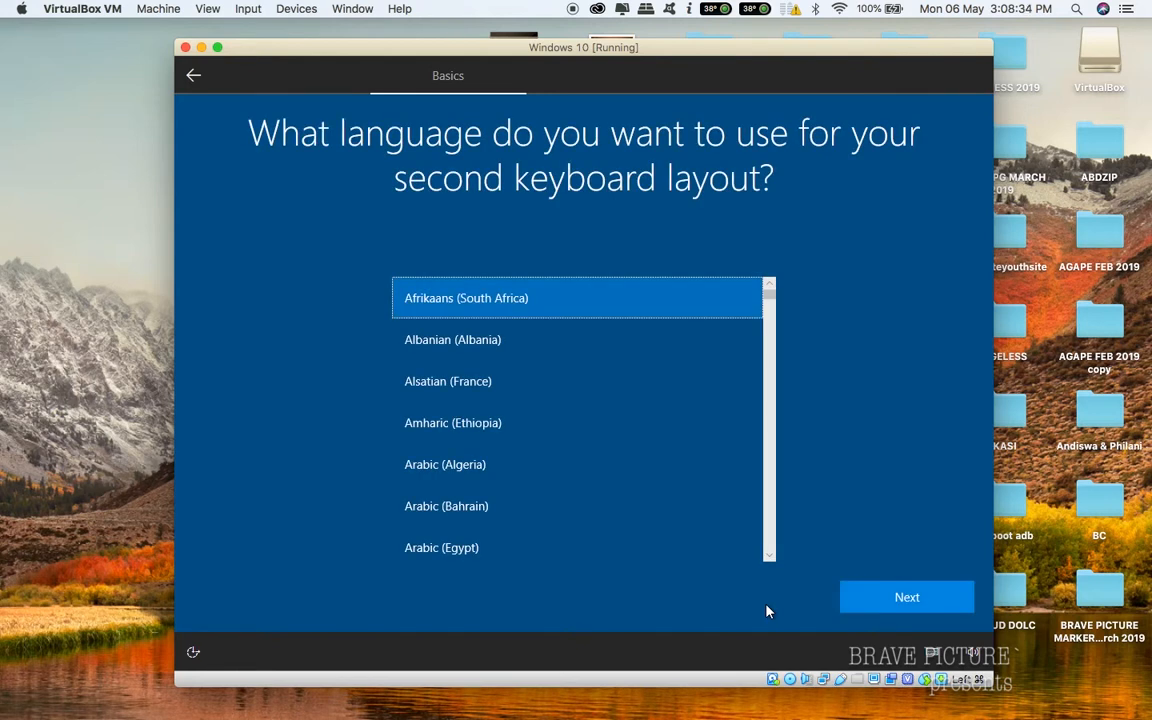
{"action": "scroll", "coordinate": [559, 425], "scroll_direction": "down", "scroll_amount": 2}
{"action": "scroll", "coordinate": [562, 425], "scroll_direction": "down", "scroll_amount": 6}
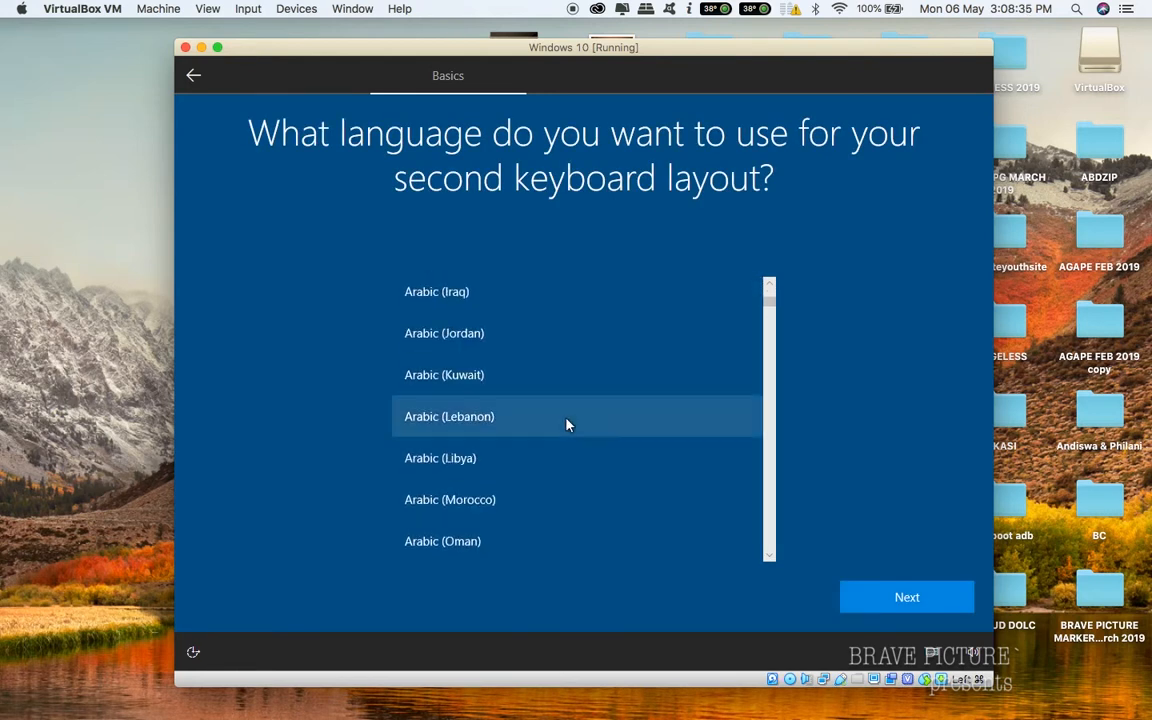
{"action": "scroll", "coordinate": [566, 425], "scroll_direction": "down", "scroll_amount": 6}
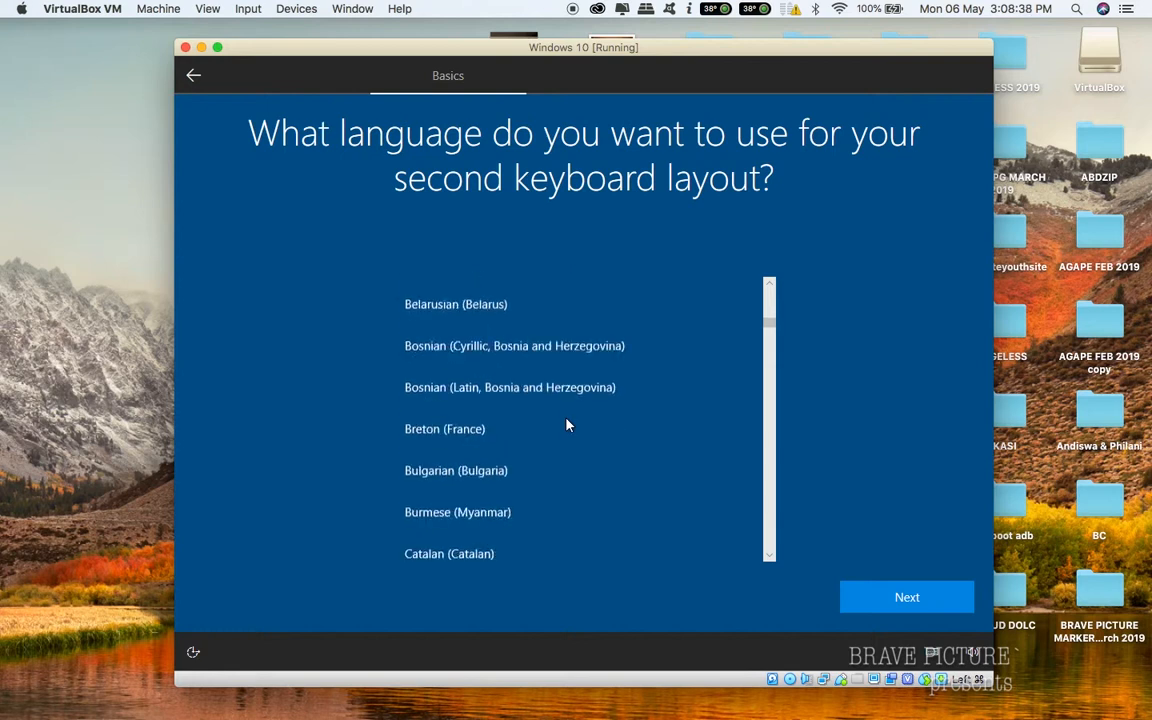
{"action": "scroll", "coordinate": [566, 426], "scroll_direction": "down", "scroll_amount": 5}
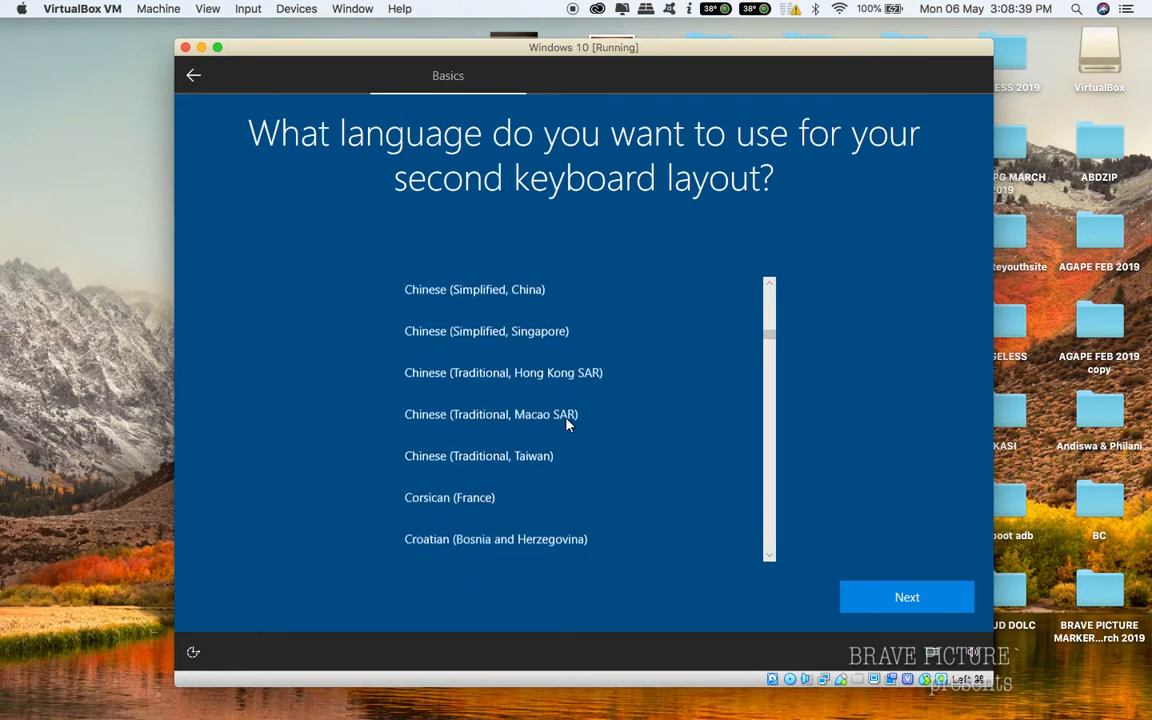
{"action": "scroll", "coordinate": [566, 425], "scroll_direction": "down", "scroll_amount": 2}
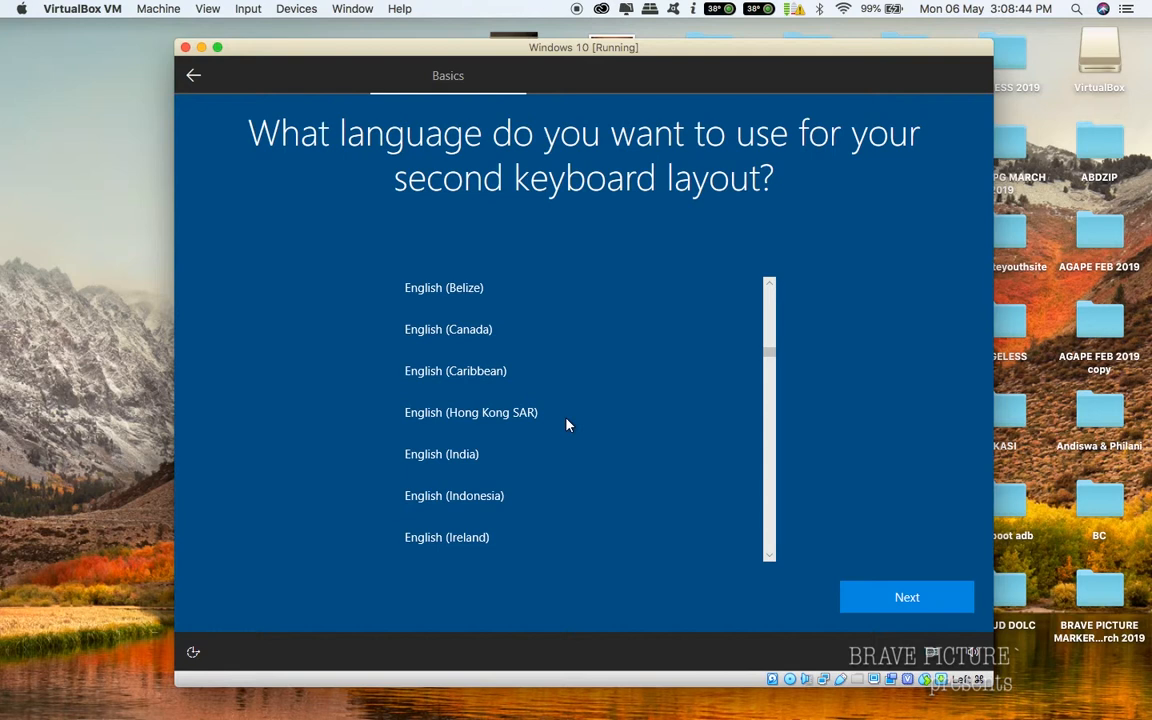
{"action": "scroll", "coordinate": [566, 426], "scroll_direction": "down", "scroll_amount": 1}
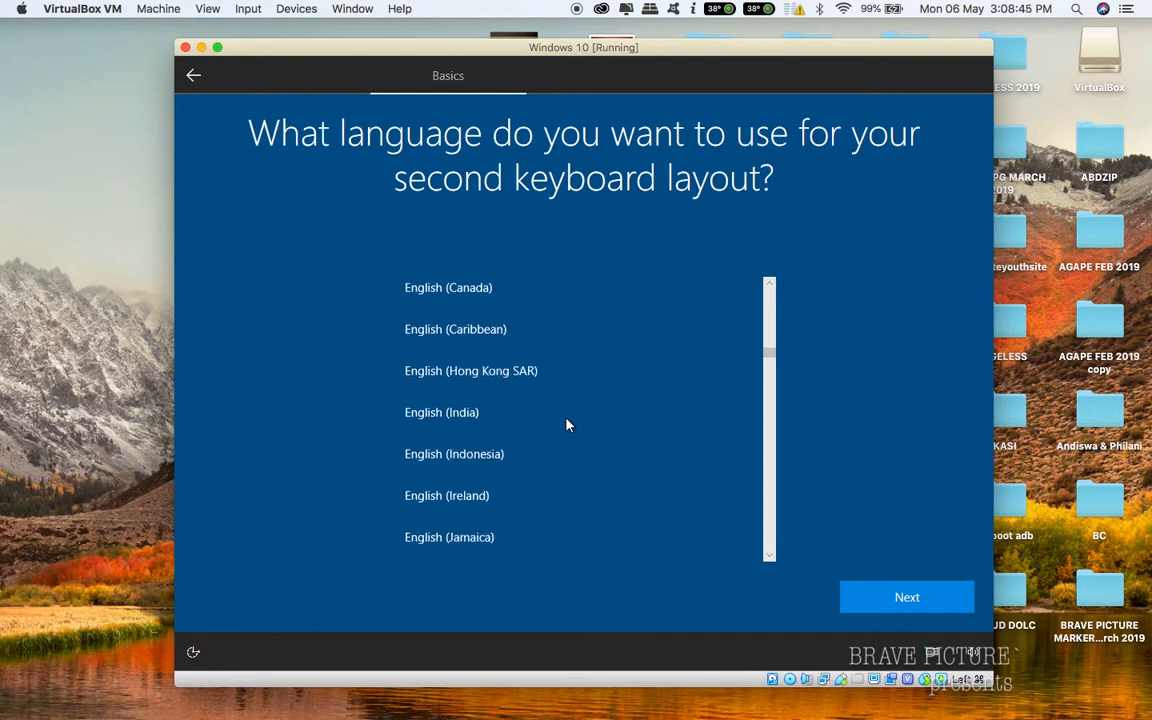
{"action": "scroll", "coordinate": [566, 425], "scroll_direction": "down", "scroll_amount": 1}
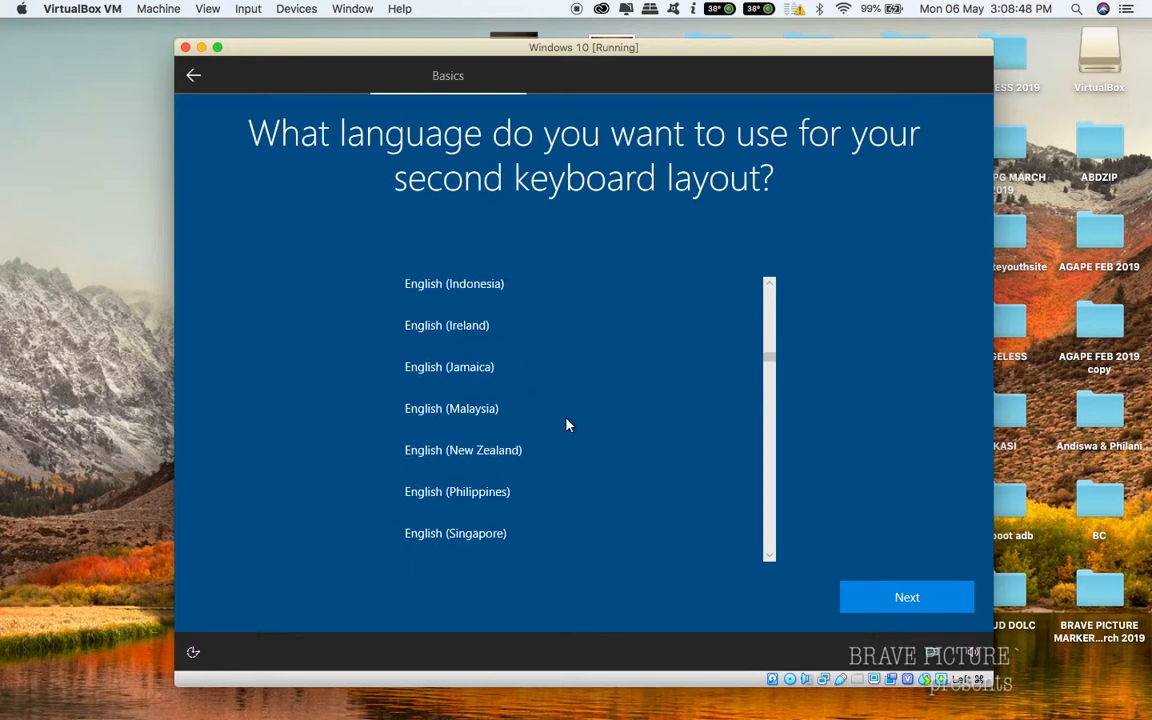
{"action": "scroll", "coordinate": [566, 426], "scroll_direction": "down", "scroll_amount": 1}
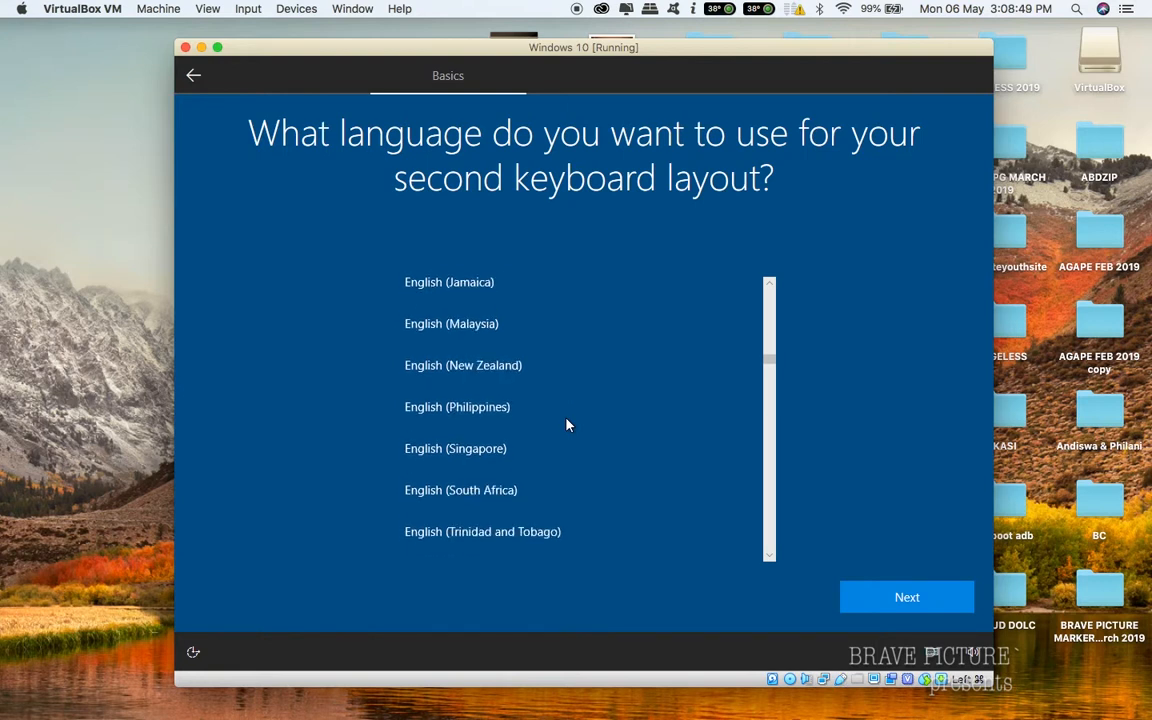
{"action": "scroll", "coordinate": [566, 426], "scroll_direction": "up", "scroll_amount": 1}
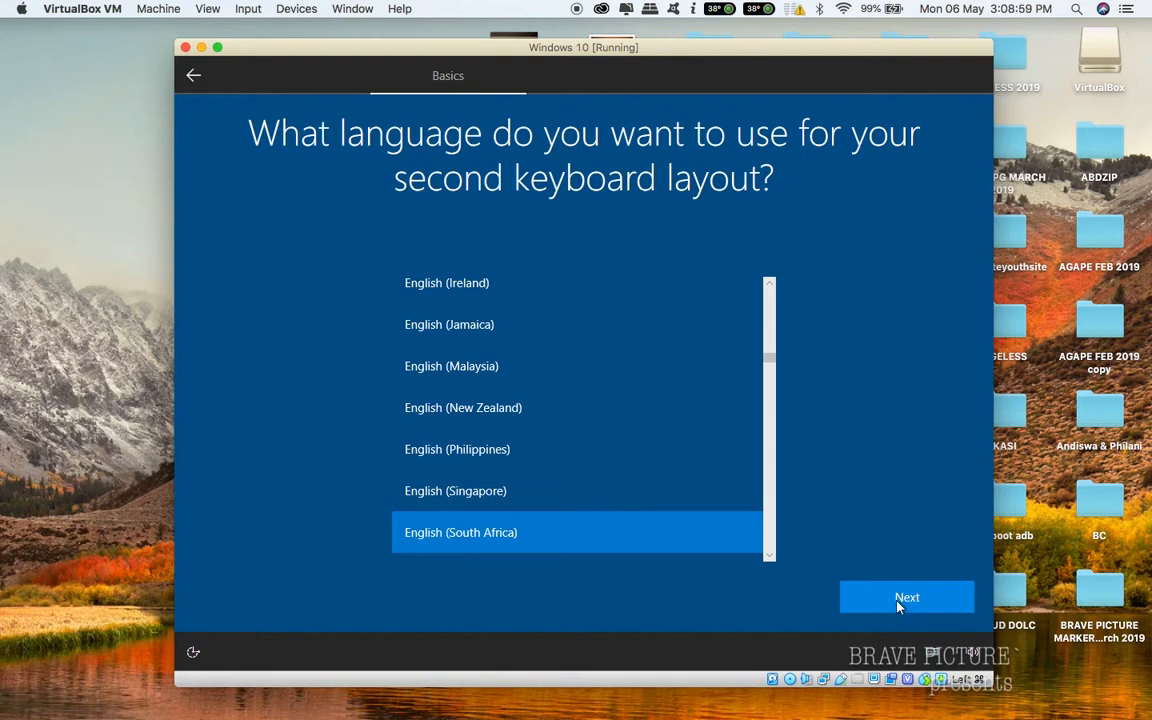
{"action": "left_click", "coordinate": [898, 600]}
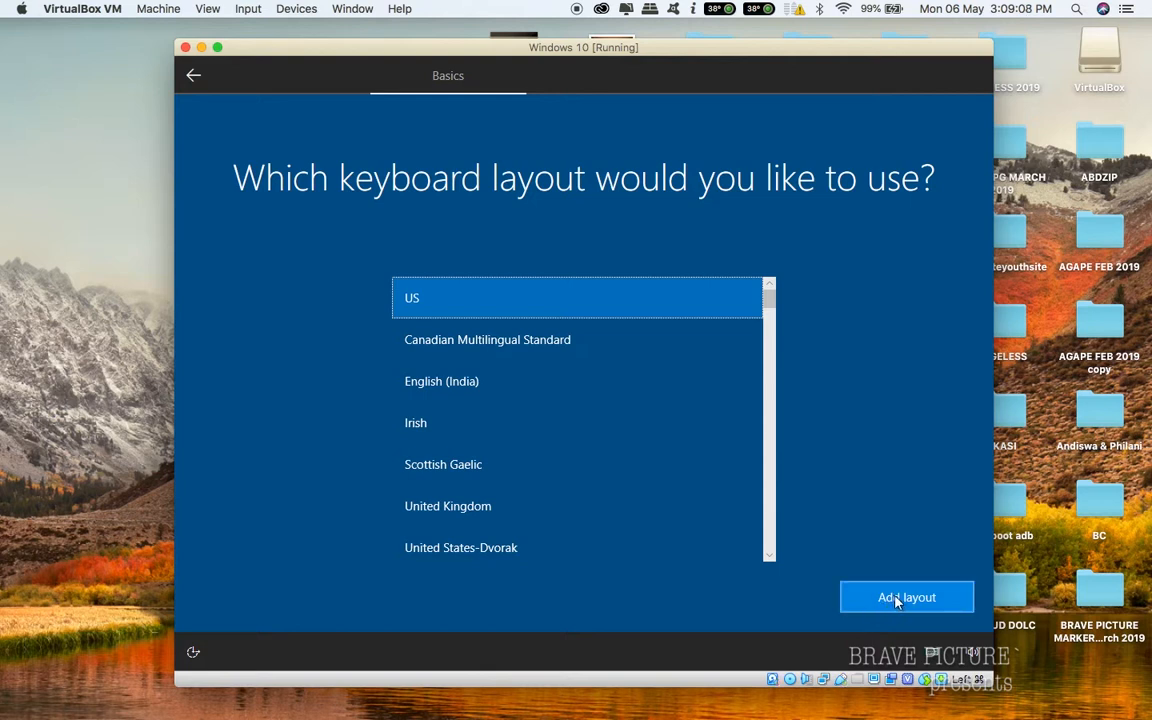
{"action": "left_click", "coordinate": [896, 598]}
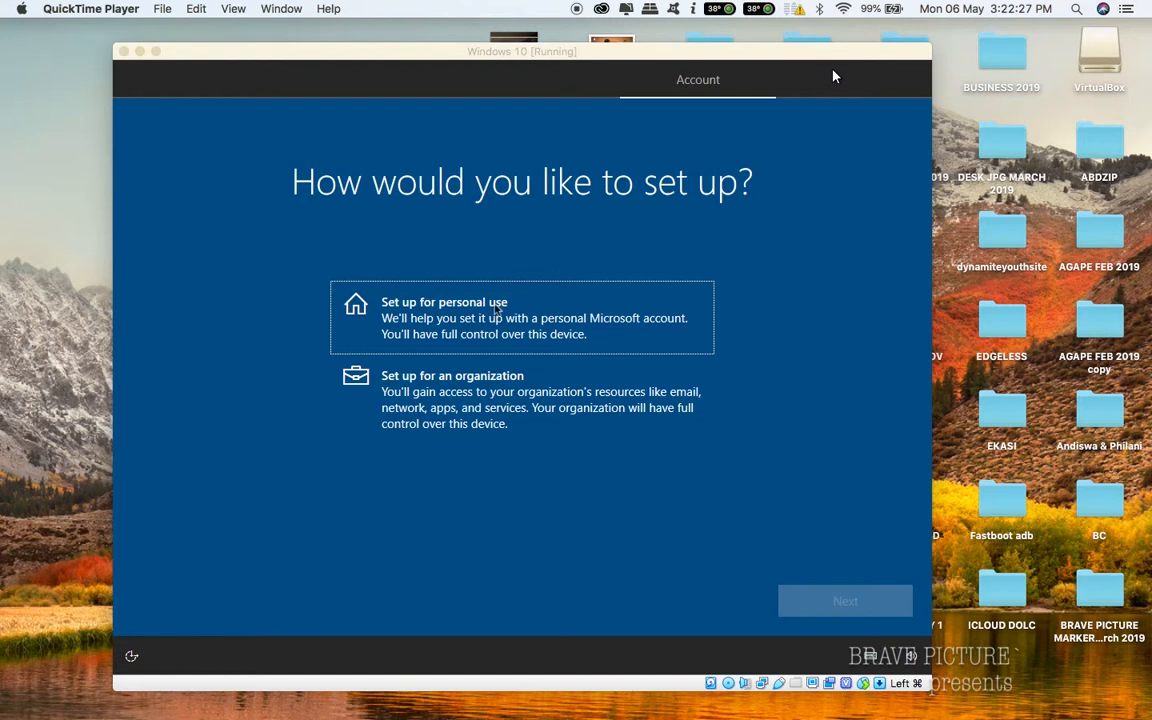
Step: Set up Windows for personal use and continue the account setup
{"action": "left_click", "coordinate": [472, 325]}
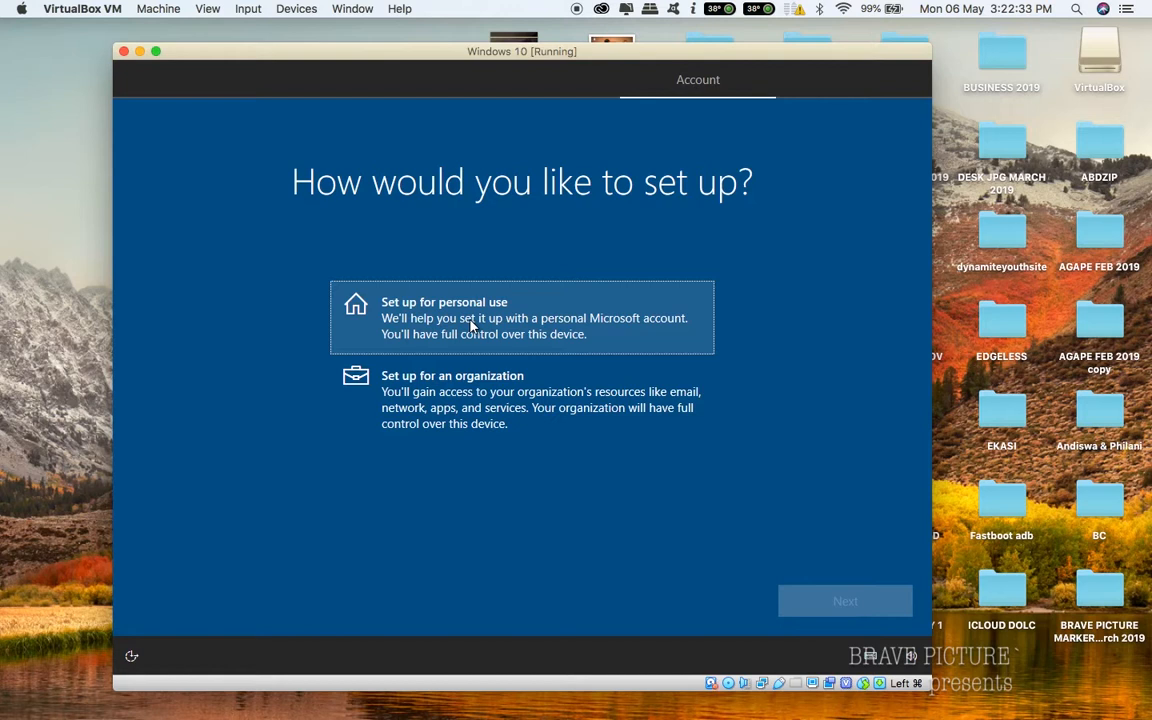
{"action": "left_click", "coordinate": [474, 325]}
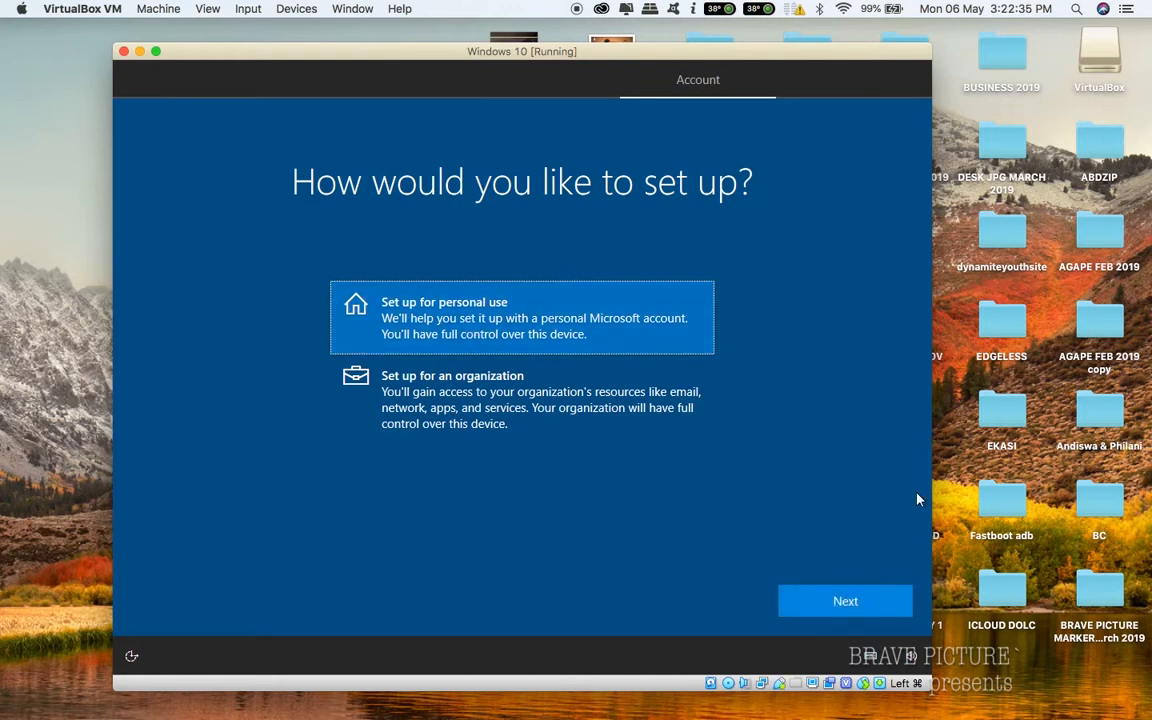
{"action": "left_click", "coordinate": [818, 602]}
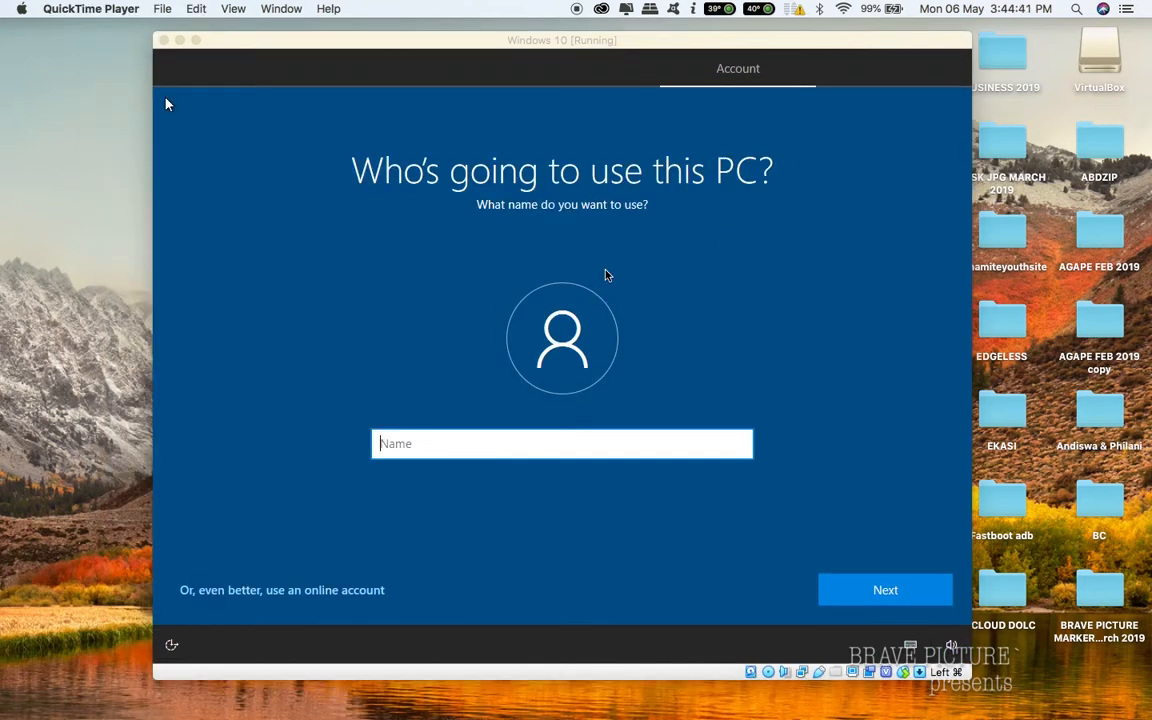
Step: Enter the user's first name as the local account name and continue to the password page
{"action": "left_click", "coordinate": [453, 430]}
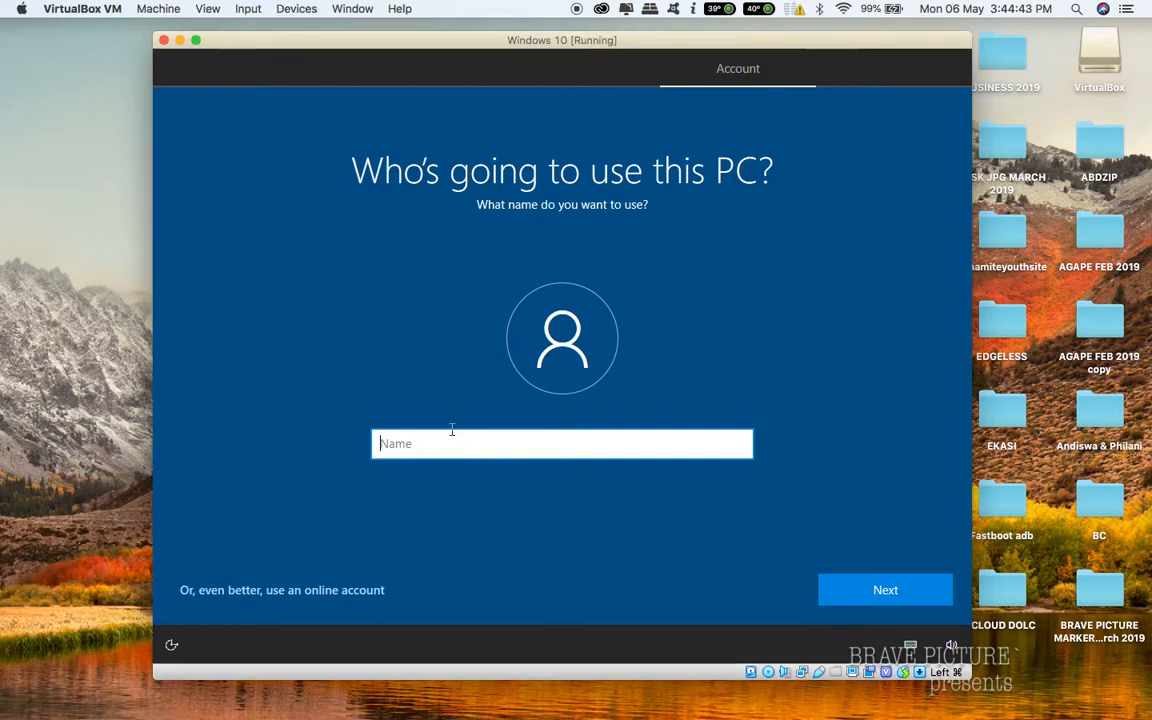
{"action": "type", "text": "Khaya"}
{"action": "left_click", "coordinate": [885, 590]}
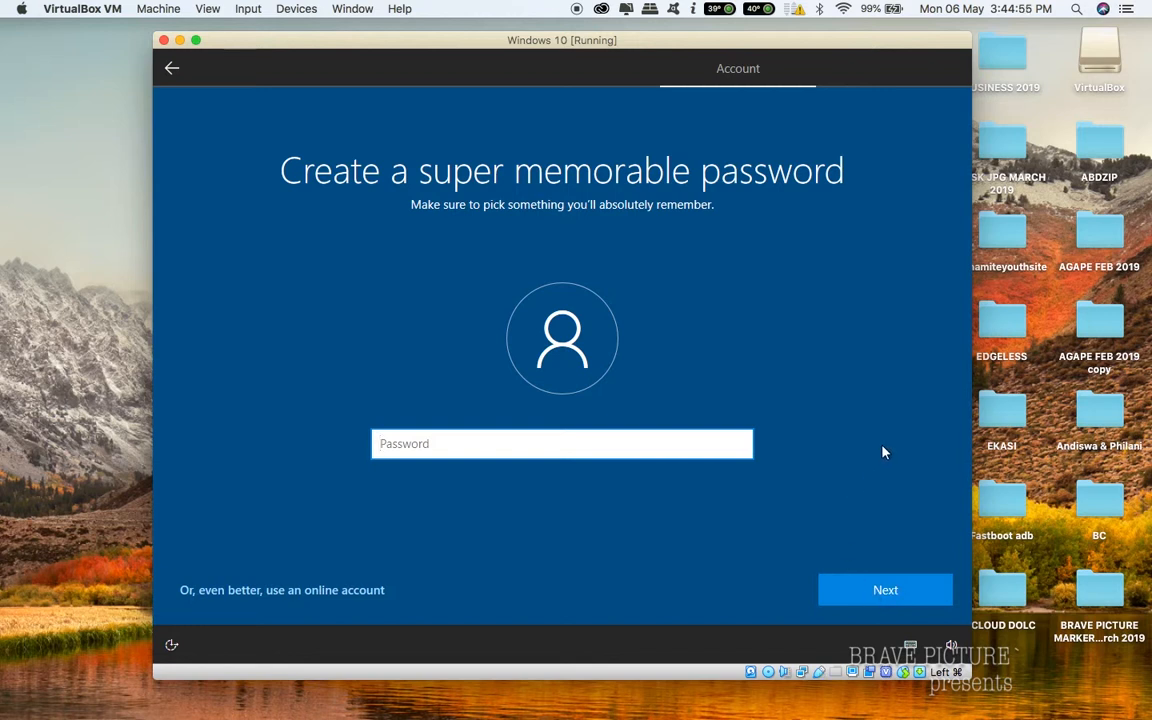
Step: Enter and confirm the account password, and proceed through the security questions page
{"action": "type", "text": "p"}
{"action": "left_click", "coordinate": [898, 605]}
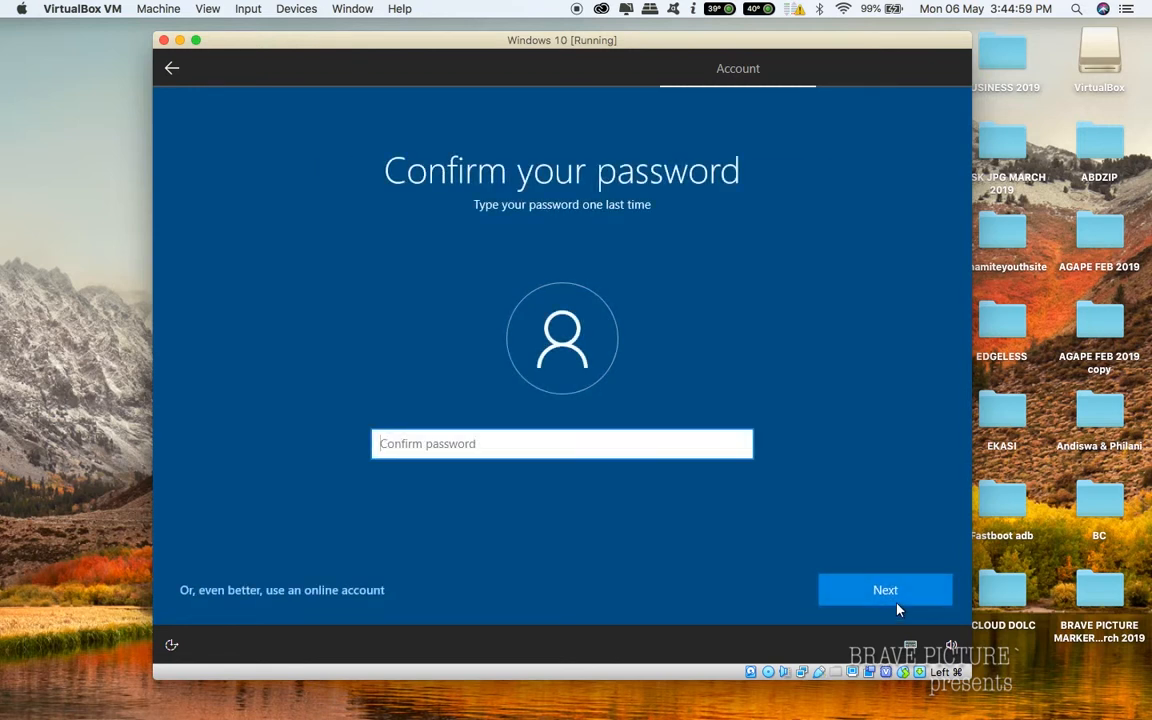
{"action": "type", "text": "p"}
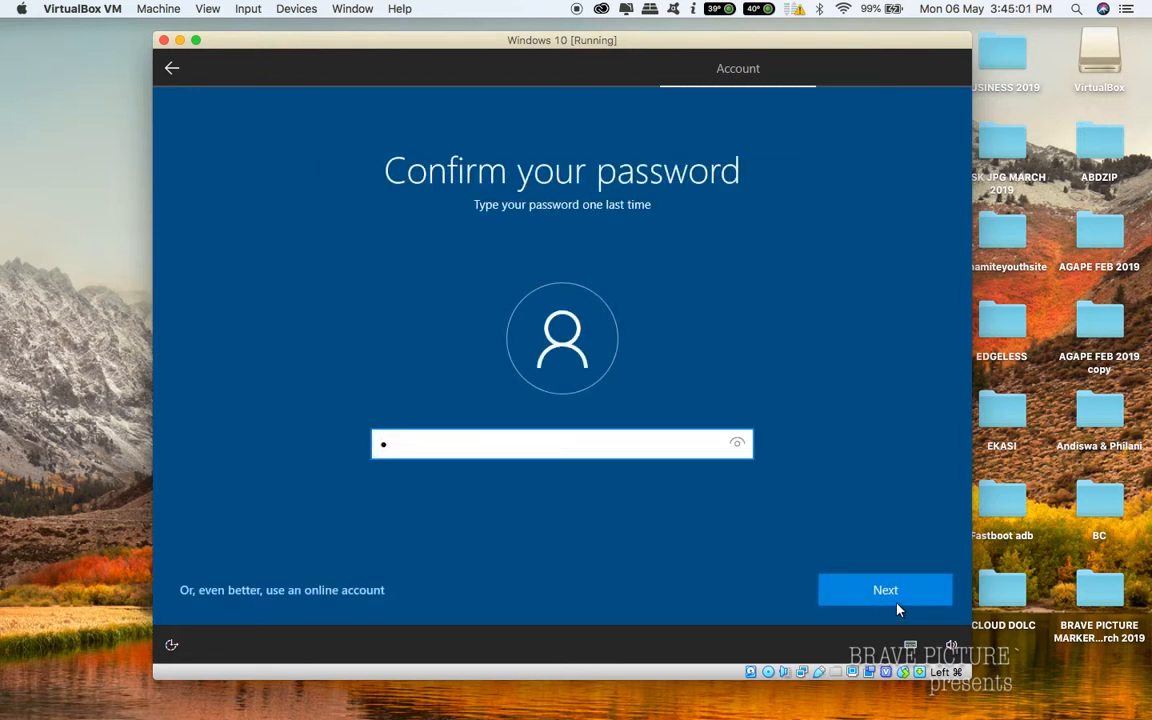
{"action": "left_click", "coordinate": [898, 604]}
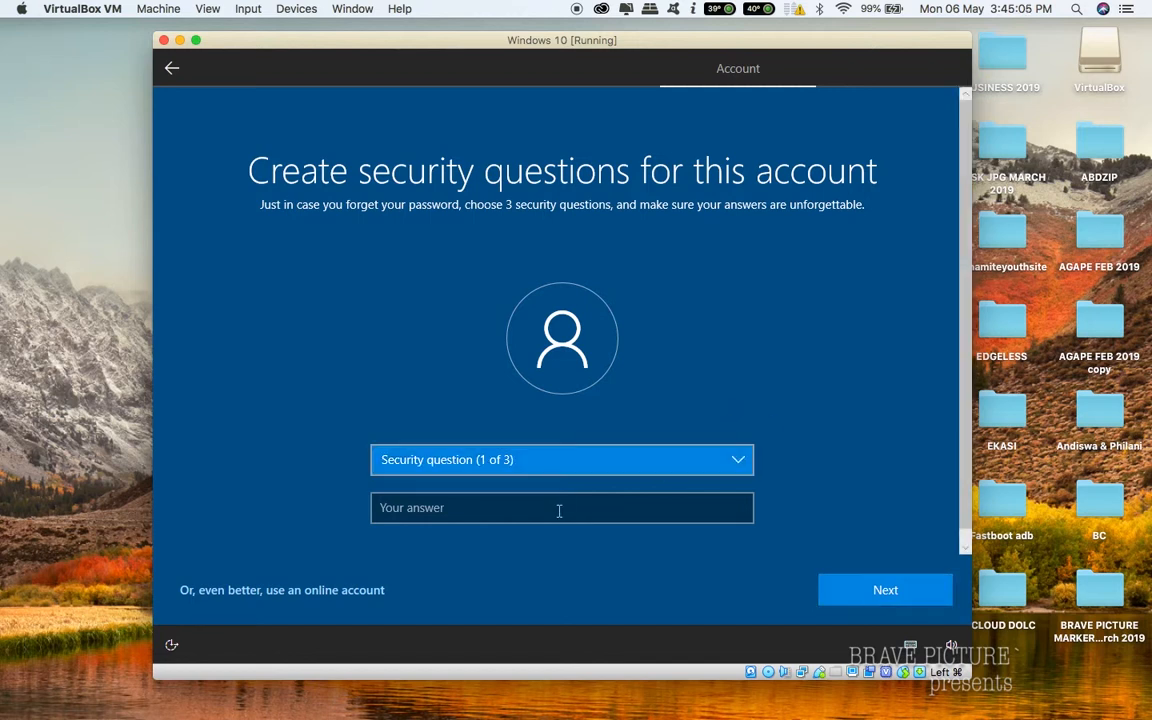
{"action": "left_click", "coordinate": [918, 589]}
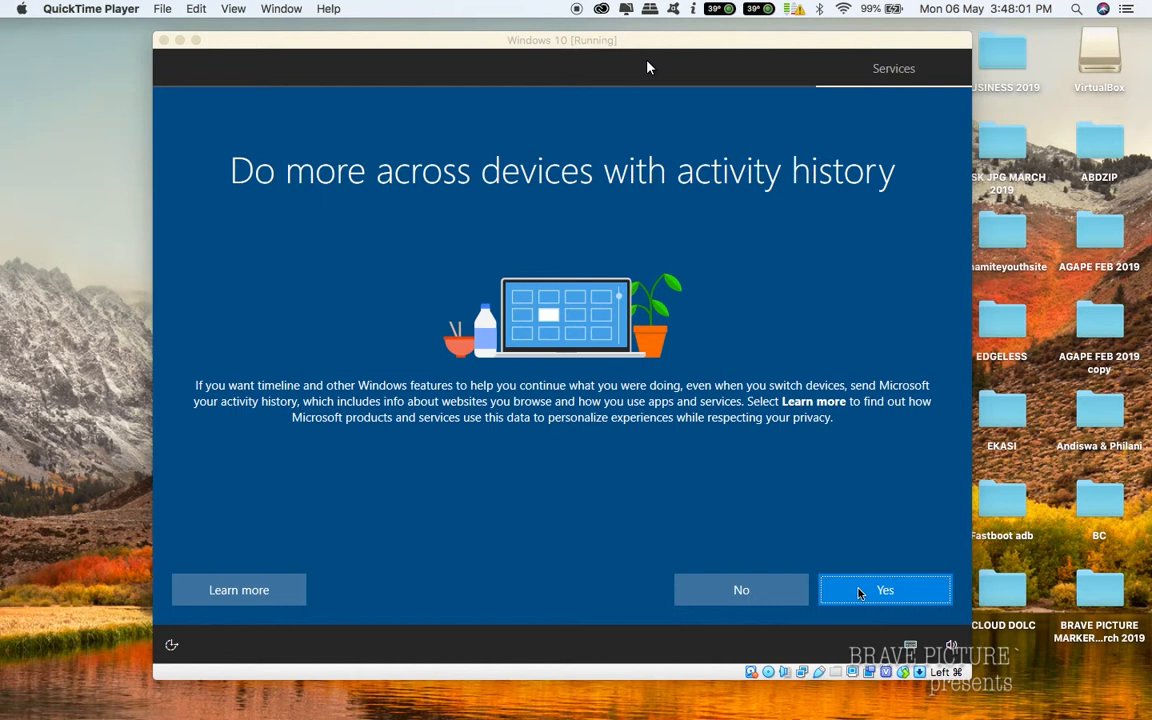
Step: Answer the activity history prompt and accept the default privacy settings for the device
{"action": "left_click", "coordinate": [768, 600]}
{"action": "left_click", "coordinate": [880, 598]}
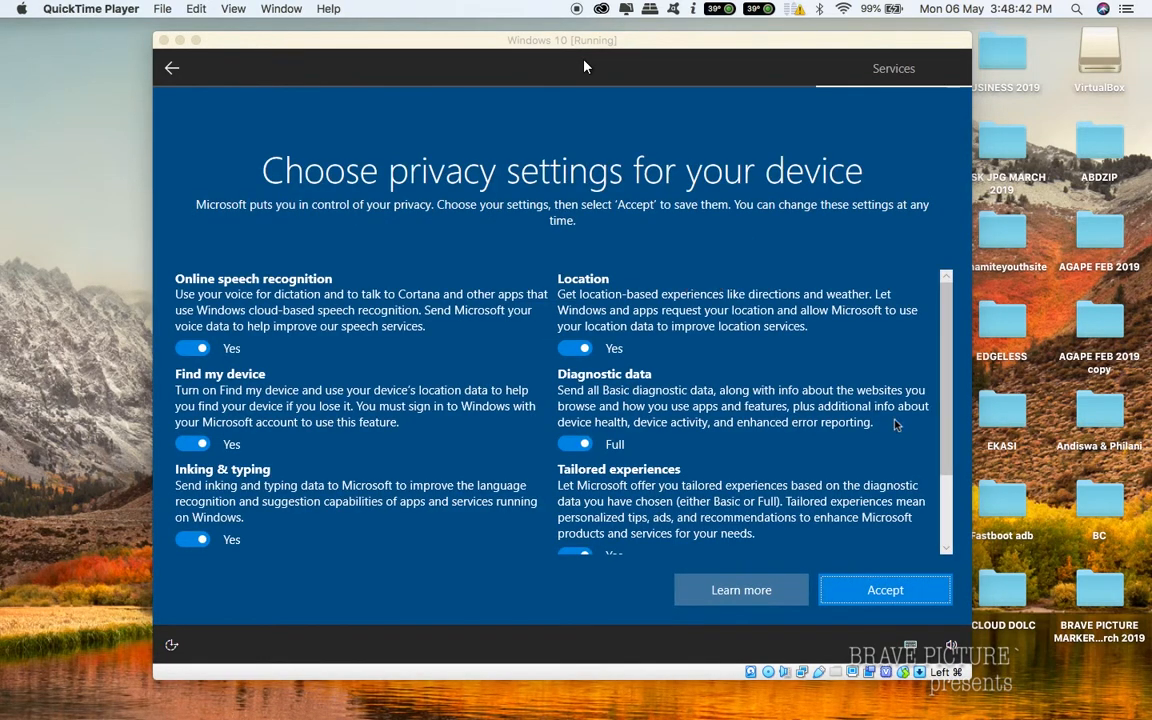
{"action": "left_click", "coordinate": [585, 64]}
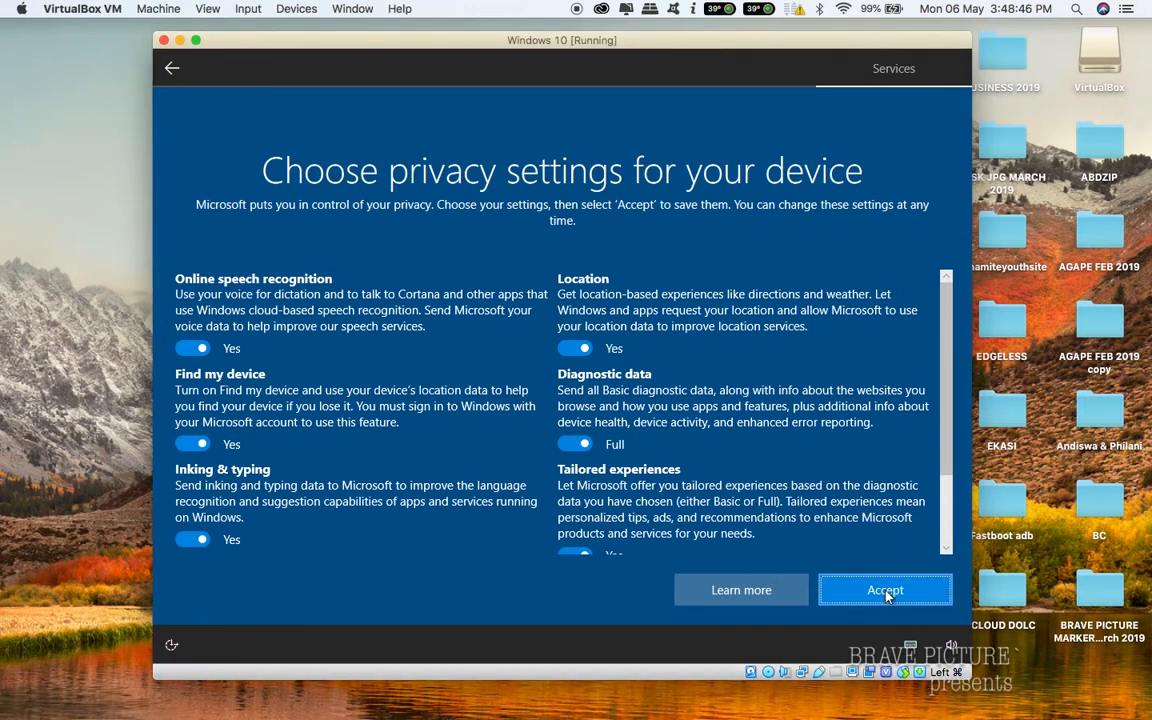
{"action": "left_click", "coordinate": [886, 592]}
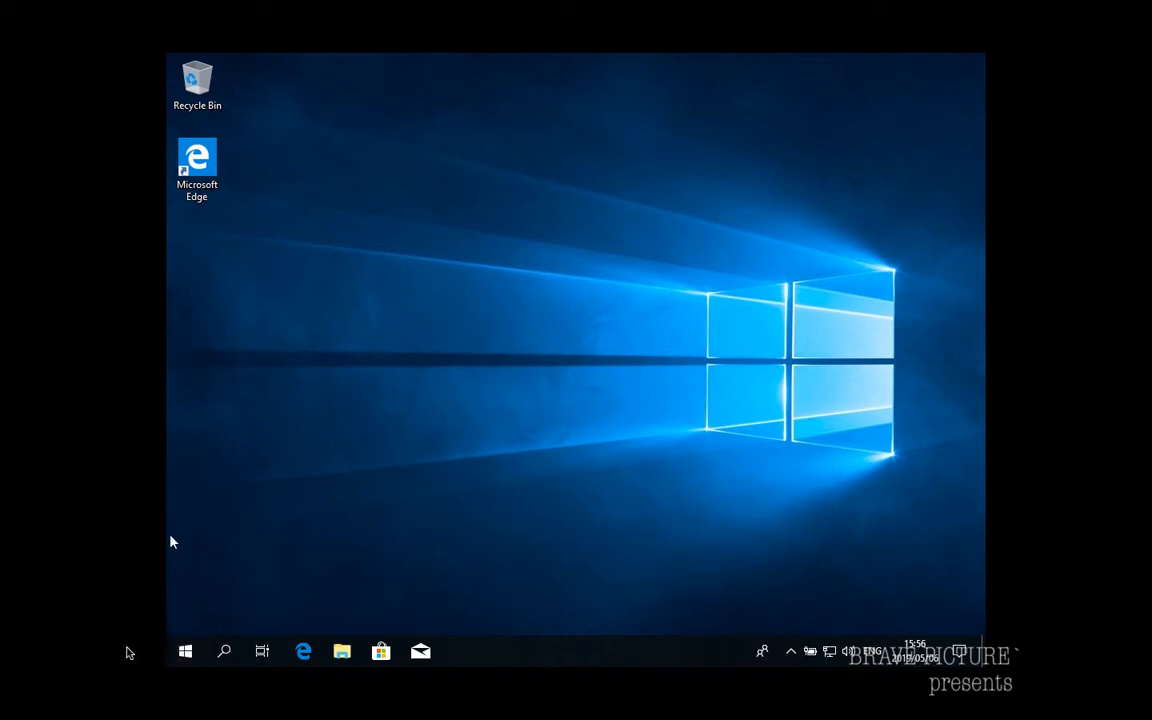
Step: Open the Start menu on the new Windows 10 desktop to view the installed apps
{"action": "left_click", "coordinate": [185, 655]}
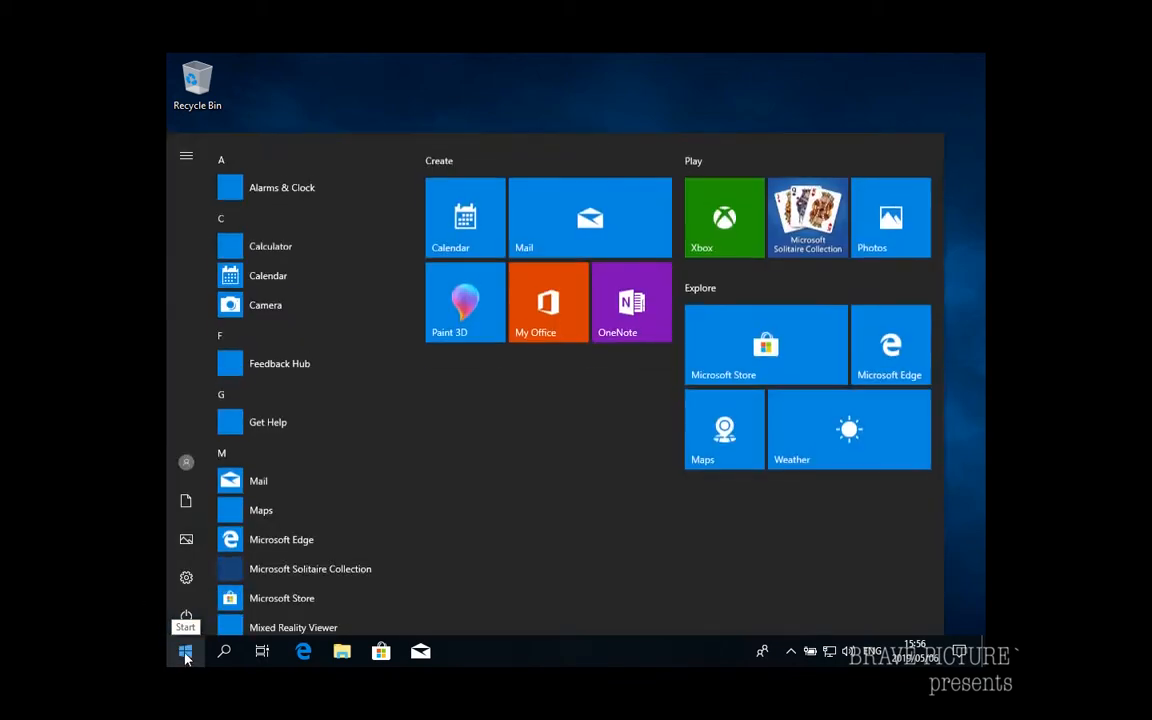